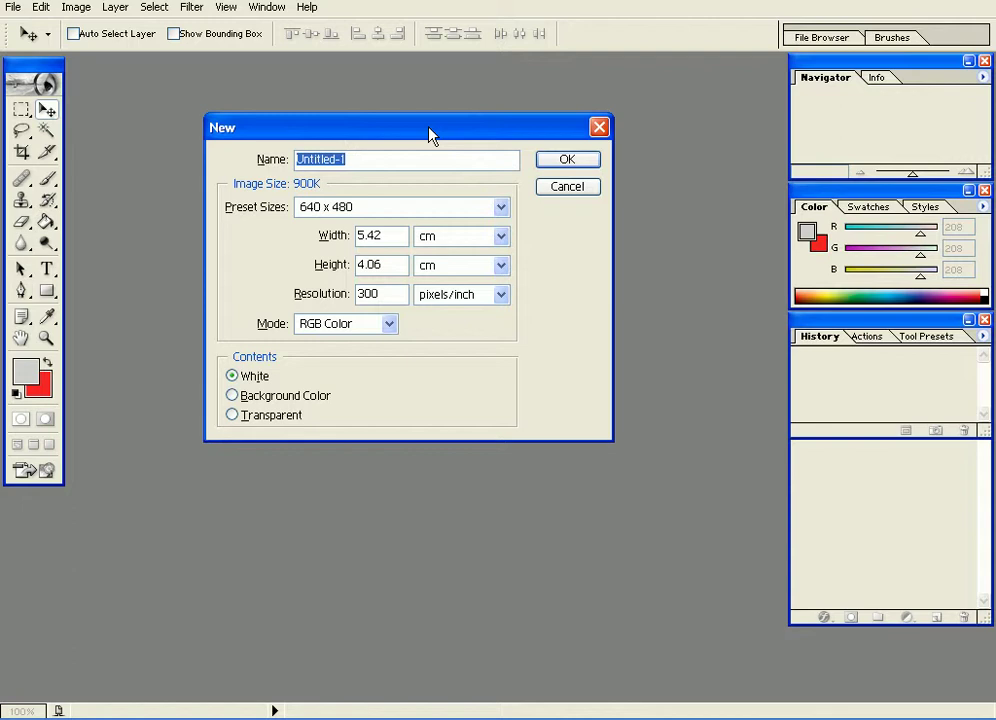
- Create a new white RGB document 40 cm wide and 80 cm high at 300 pixels/inch
{"action": "left_click", "coordinate": [318, 234]}
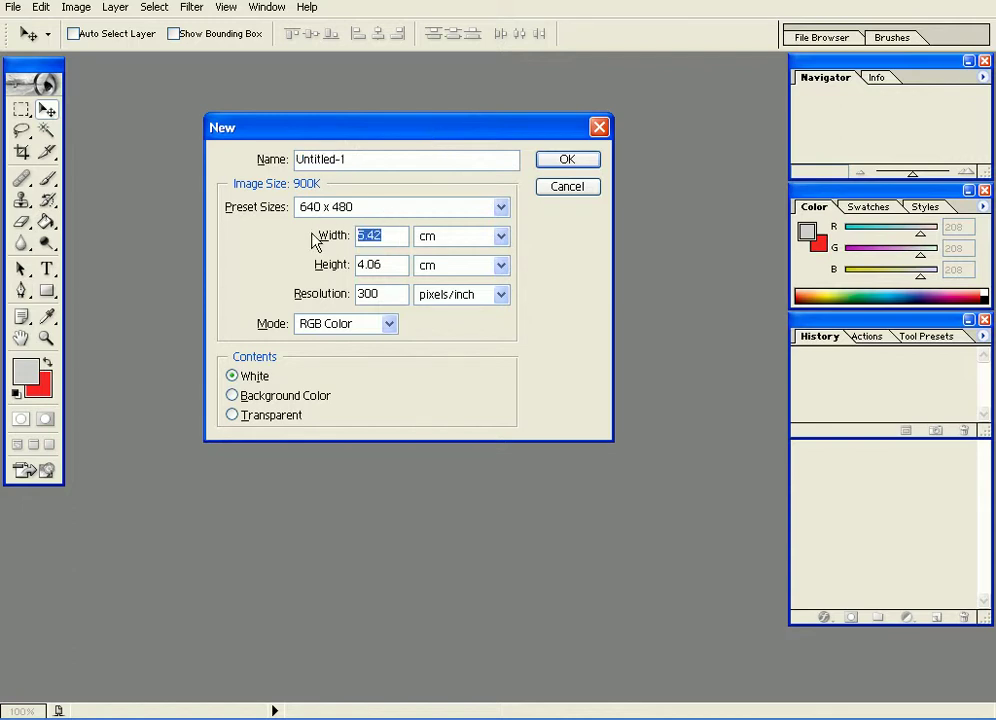
{"action": "type", "text": "40"}
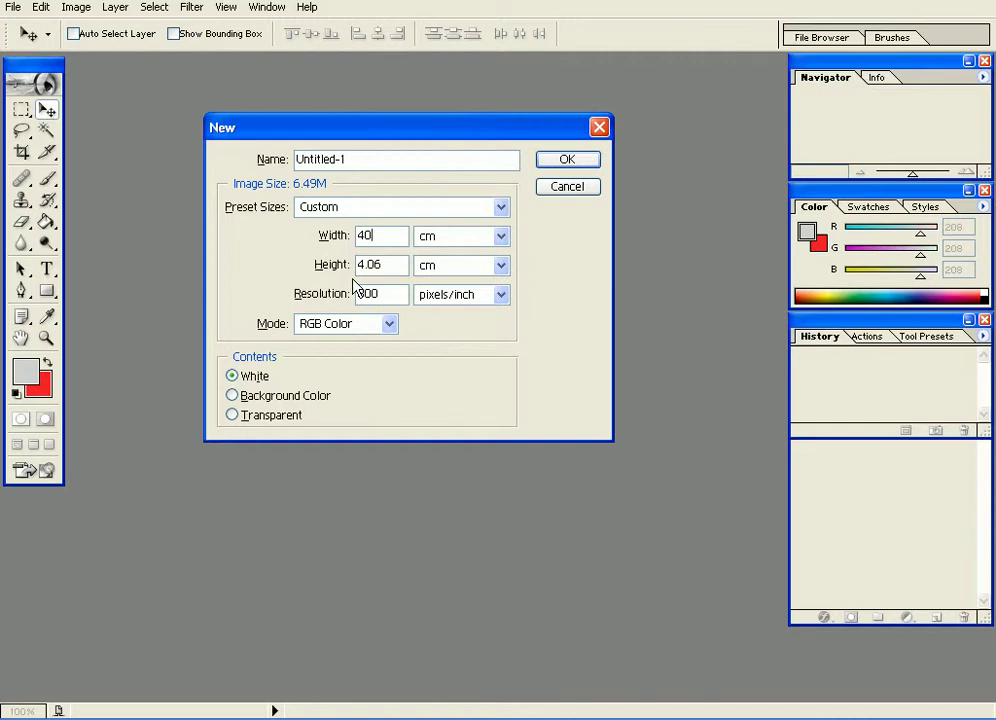
{"action": "key", "text": "Tab"}
{"action": "type", "text": "80"}
{"action": "left_click", "coordinate": [587, 161]}
- Open Building1.jpg, Building2.jpg, london1.jpg, london2.jpg and sunlit.jpg together from the Panorama folder
{"action": "left_click_drag", "start_coordinate": [270, 83], "coordinate": [245, 88]}
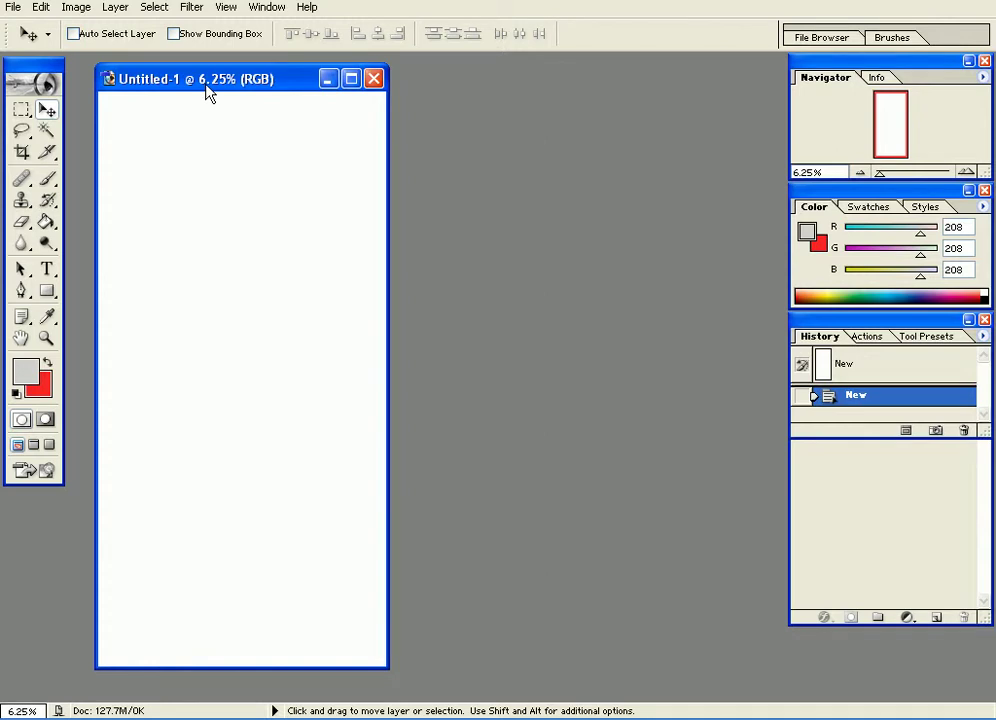
{"action": "left_click_drag", "start_coordinate": [205, 84], "coordinate": [554, 93]}
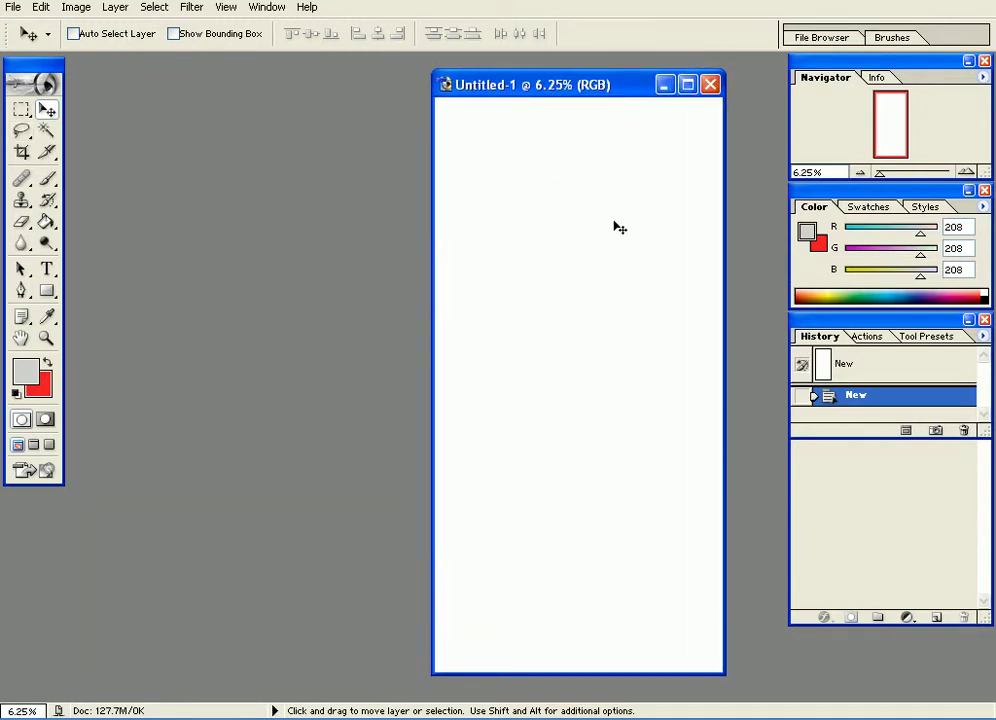
{"action": "double_click", "coordinate": [268, 252]}
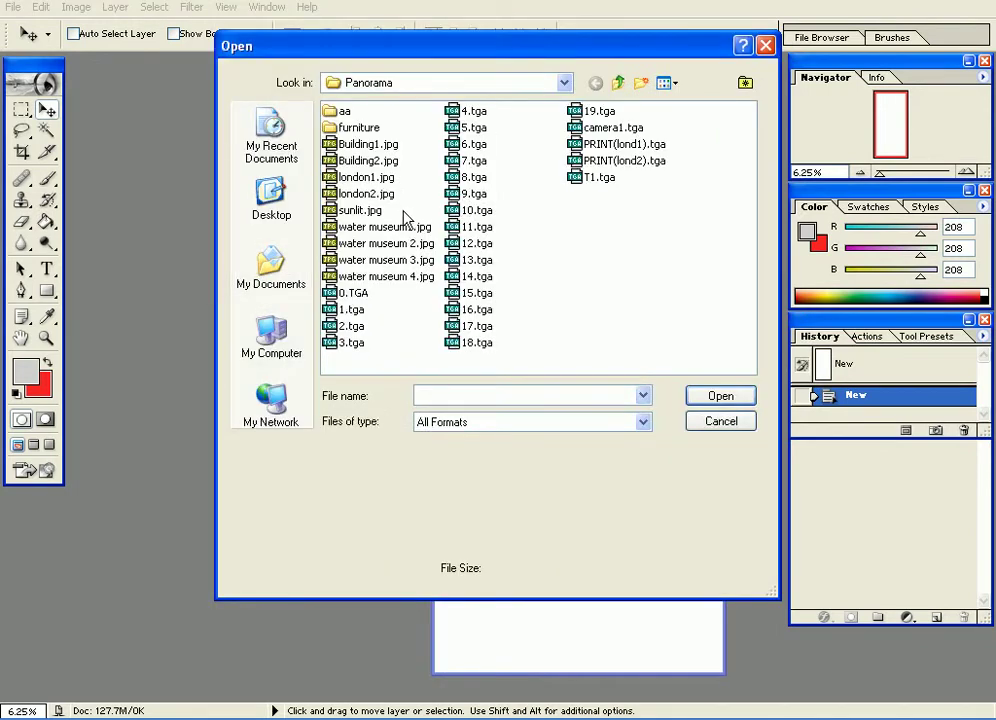
{"action": "left_click", "coordinate": [360, 144]}
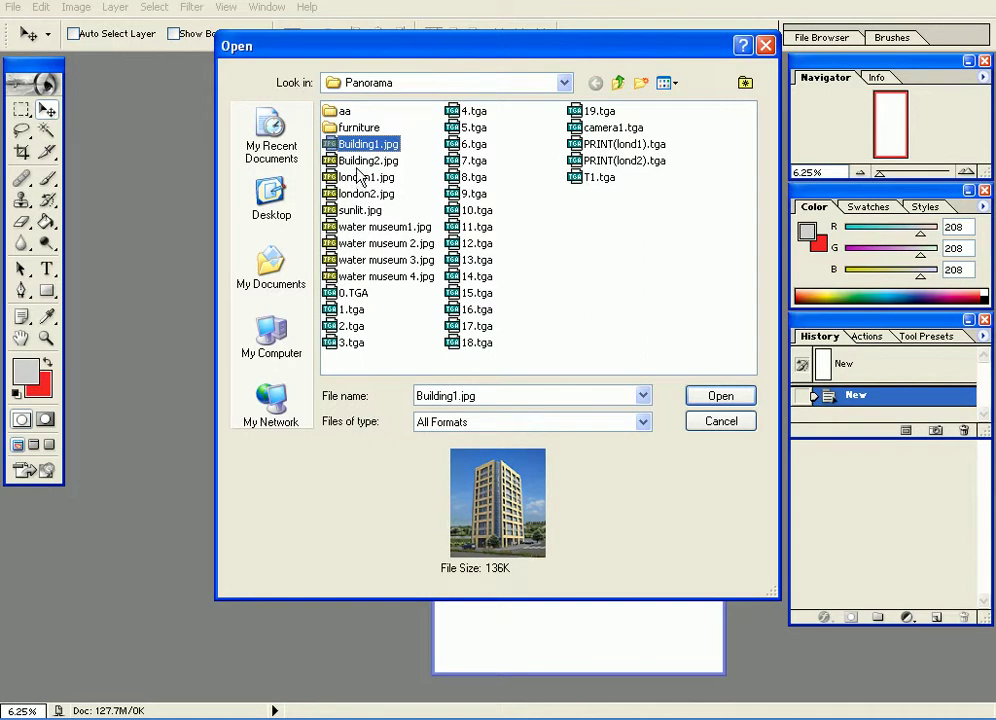
{"action": "left_click", "coordinate": [365, 160], "text": "ctrl"}
{"action": "left_click", "coordinate": [360, 193], "text": "ctrl"}
{"action": "left_click", "coordinate": [360, 177], "text": "ctrl"}
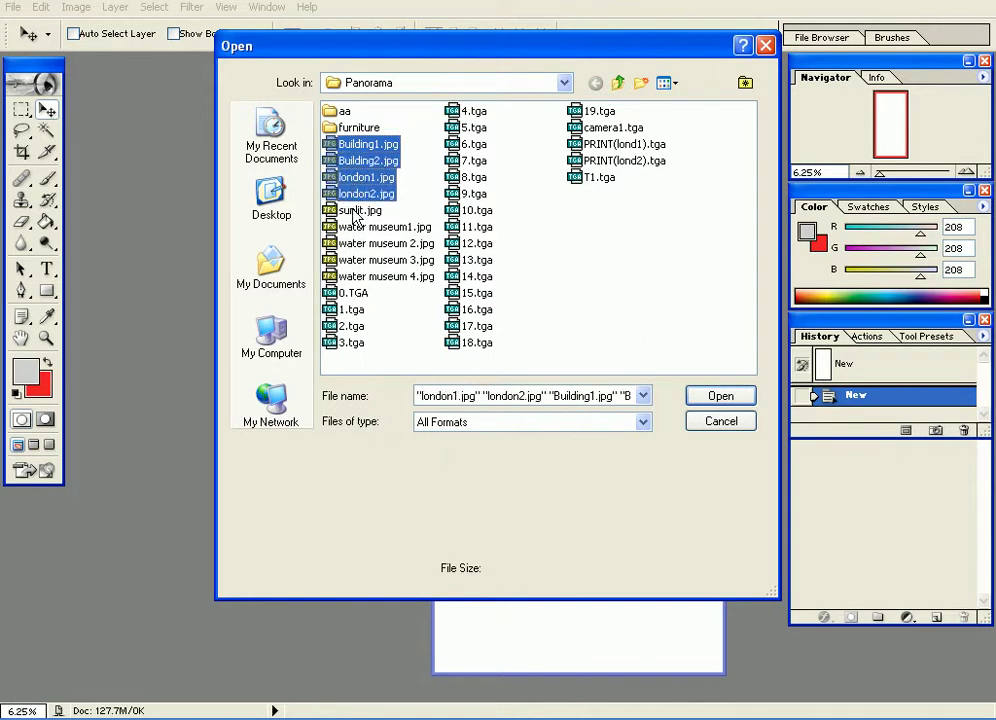
{"action": "left_click", "coordinate": [360, 210], "text": "ctrl"}
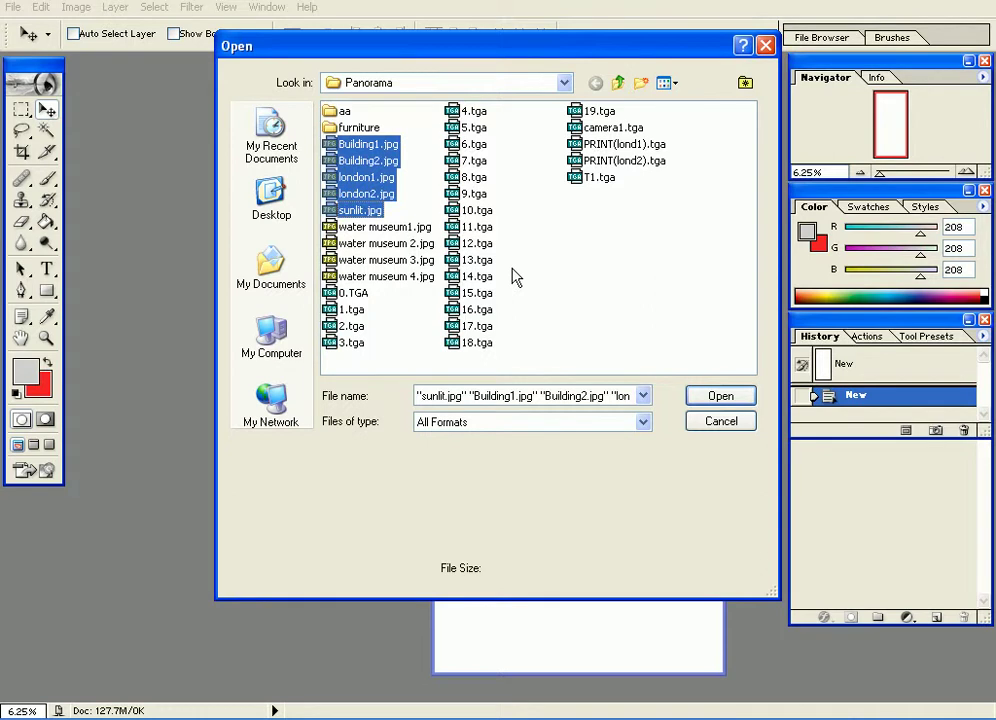
{"action": "left_click", "coordinate": [720, 397]}
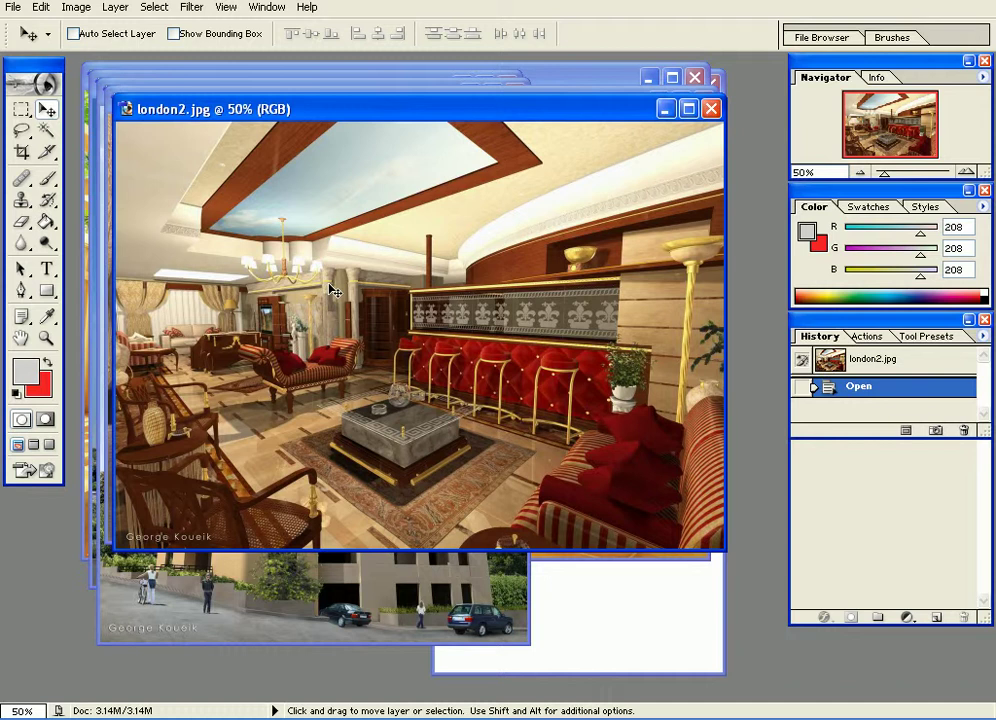
- Copy the london2.jpg picture onto the blank poster near its upper edge and close the source image
{"action": "left_click_drag", "start_coordinate": [331, 290], "coordinate": [562, 151]}
{"action": "left_click", "coordinate": [222, 256]}
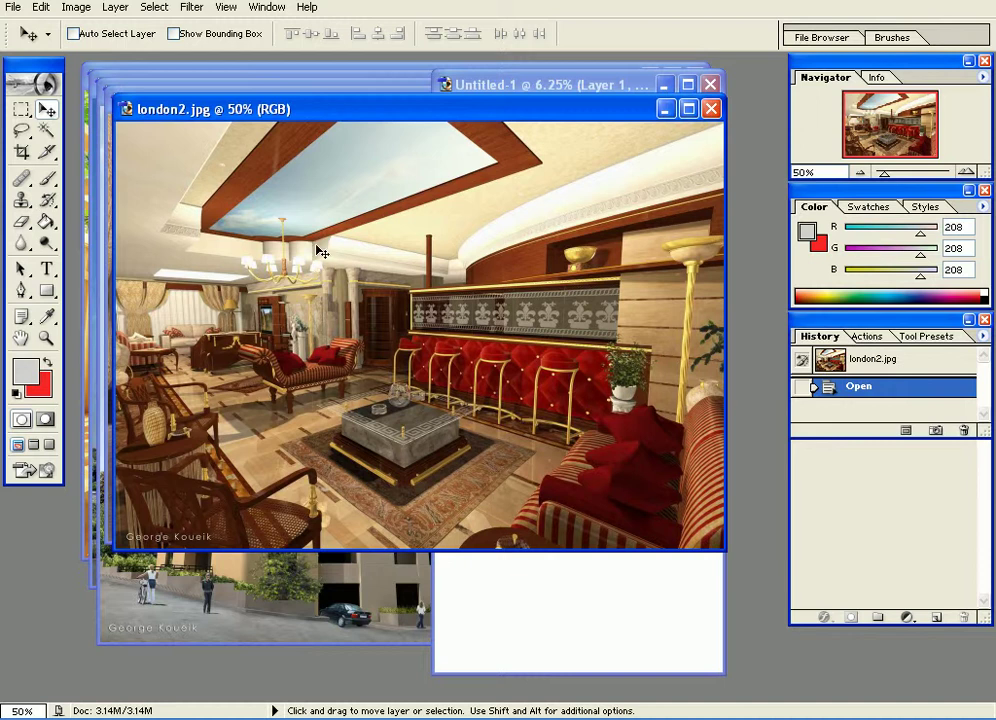
{"action": "left_click_drag", "start_coordinate": [322, 252], "coordinate": [582, 596]}
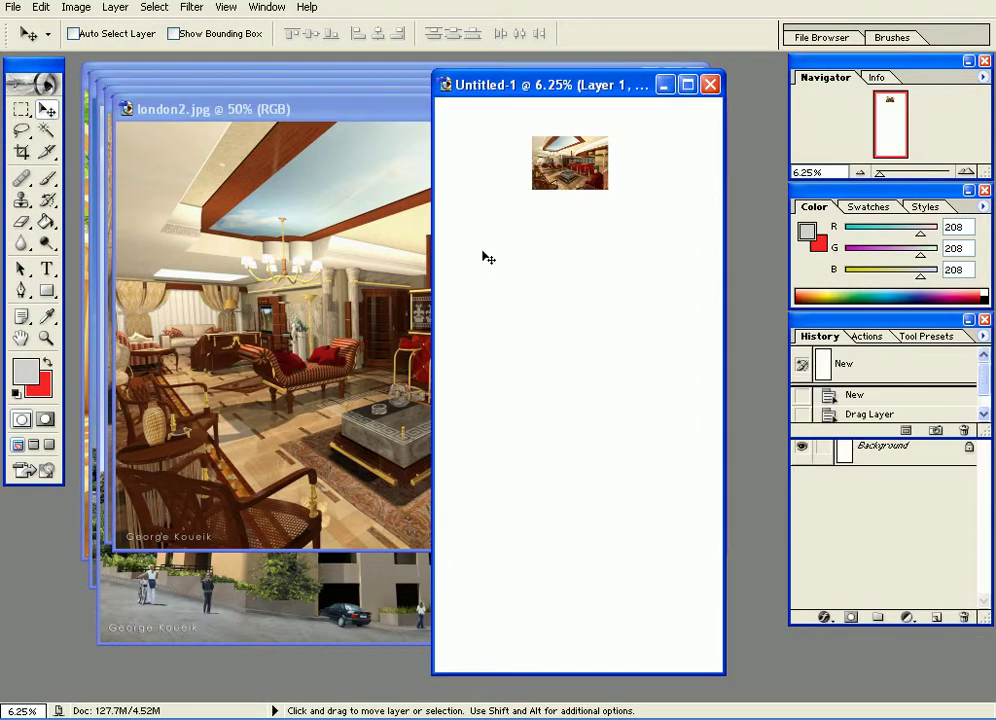
{"action": "left_click", "coordinate": [355, 130]}
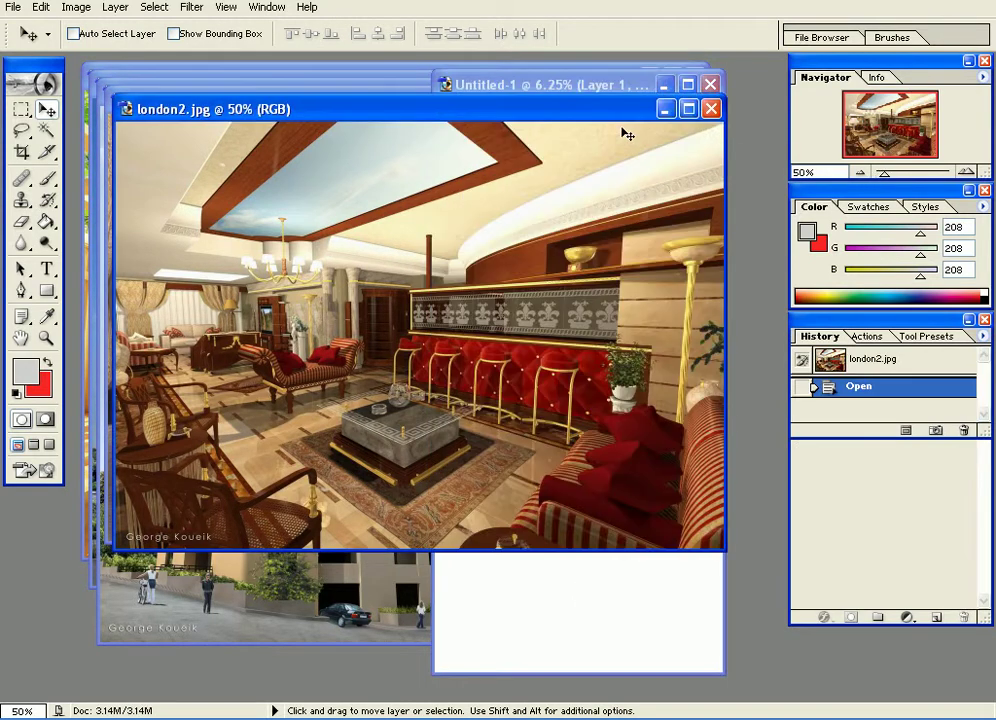
{"action": "left_click", "coordinate": [711, 104]}
- Copy the london1.jpg picture onto the poster directly below the first interior and close the source image
{"action": "left_click", "coordinate": [233, 218]}
{"action": "left_click_drag", "start_coordinate": [530, 322], "coordinate": [603, 266]}
{"action": "left_click", "coordinate": [174, 233]}
{"action": "left_click", "coordinate": [704, 101]}
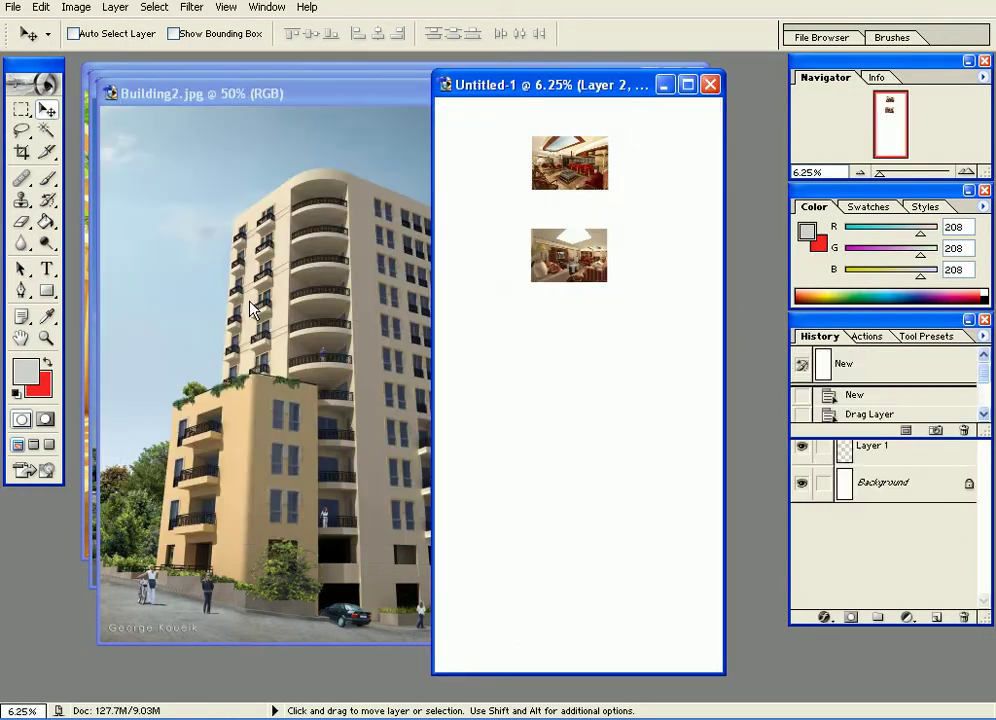
- Copy the Building2.jpg picture onto the poster below the two interiors and close the source image
{"action": "left_click", "coordinate": [278, 289]}
{"action": "left_click_drag", "start_coordinate": [307, 267], "coordinate": [534, 325]}
{"action": "key", "text": "ctrl+Tab"}
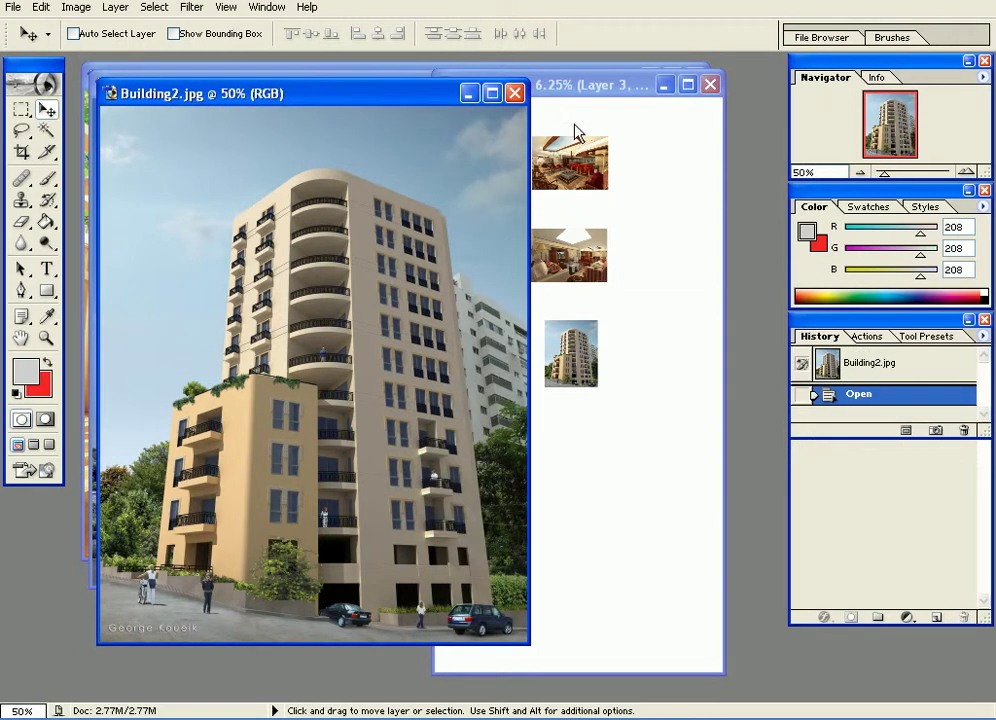
{"action": "left_click", "coordinate": [514, 94]}
- Copy the Building1.jpg picture onto the poster below the first building and put its source image away
{"action": "left_click", "coordinate": [219, 160]}
{"action": "left_click_drag", "start_coordinate": [219, 160], "coordinate": [591, 457]}
{"action": "key", "text": "ctrl+Tab"}
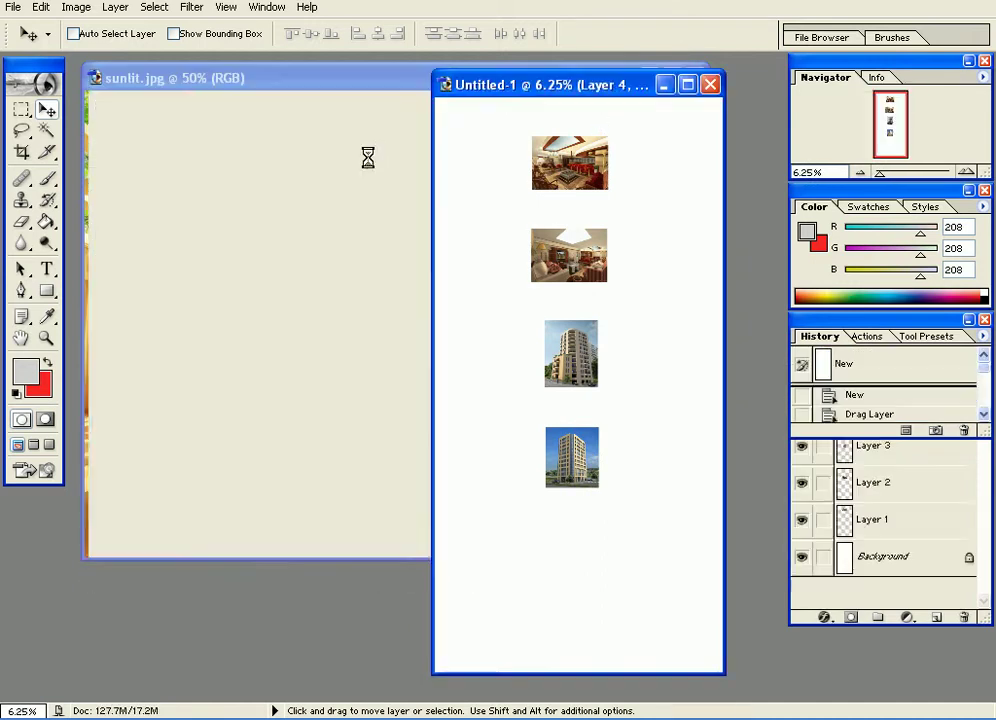
- Copy the sunlit.jpg picture onto the poster as the lowest image of the column and close the source image
{"action": "left_click_drag", "start_coordinate": [269, 256], "coordinate": [583, 562]}
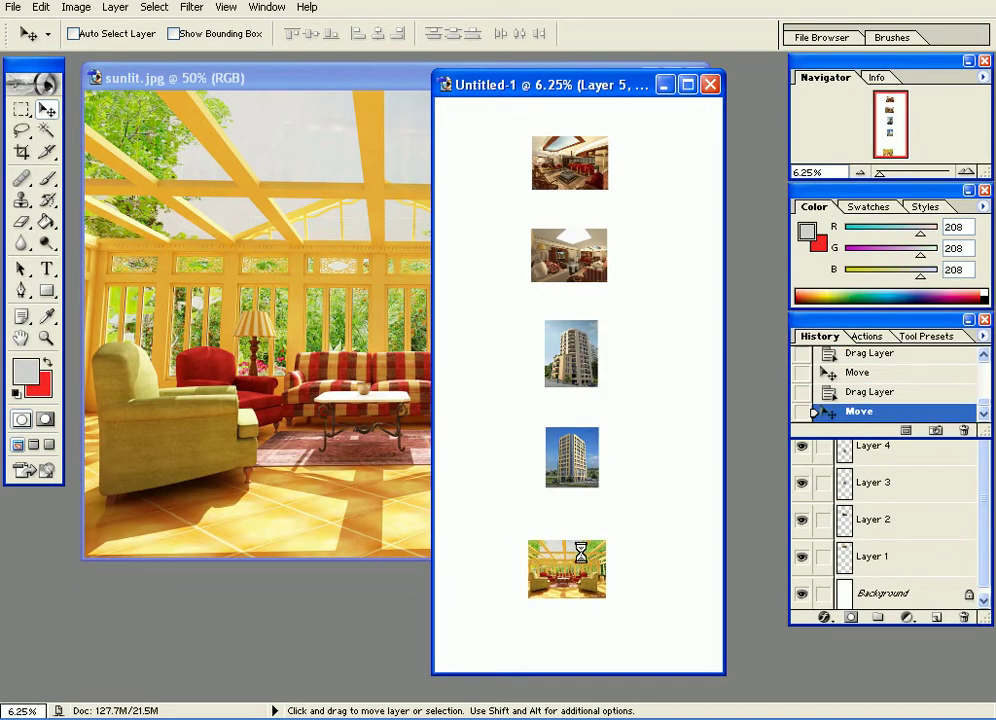
{"action": "left_click", "coordinate": [358, 207]}
{"action": "left_click", "coordinate": [694, 77]}
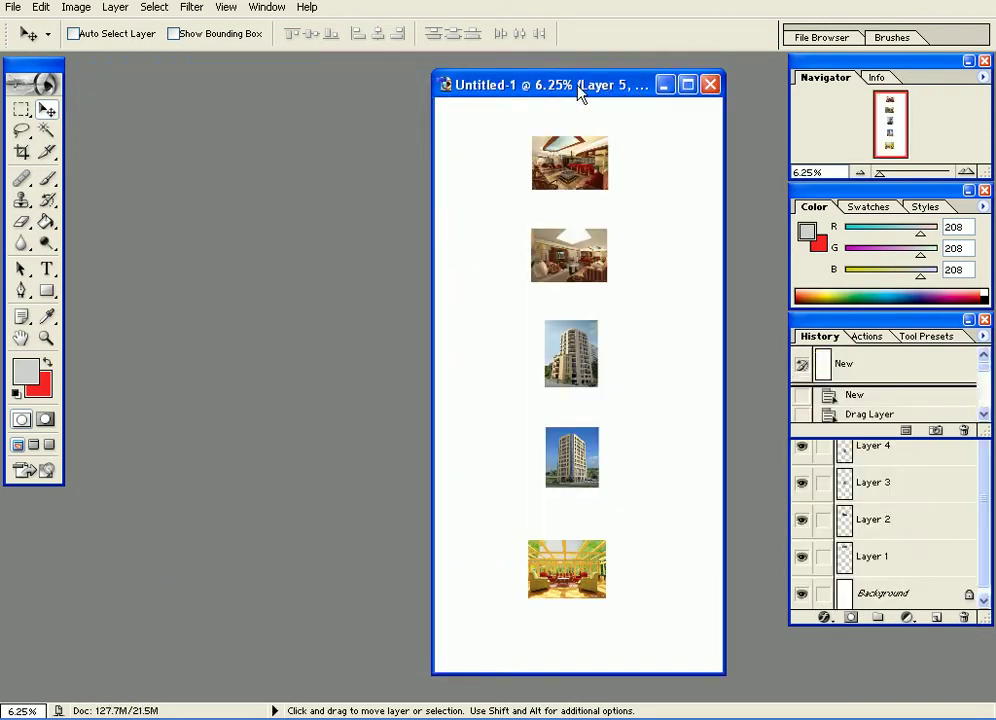
- Enlarge the poster's window slightly beyond the canvas and nudge the sunlit picture into line with the images above
{"action": "left_click_drag", "start_coordinate": [605, 93], "coordinate": [437, 90]}
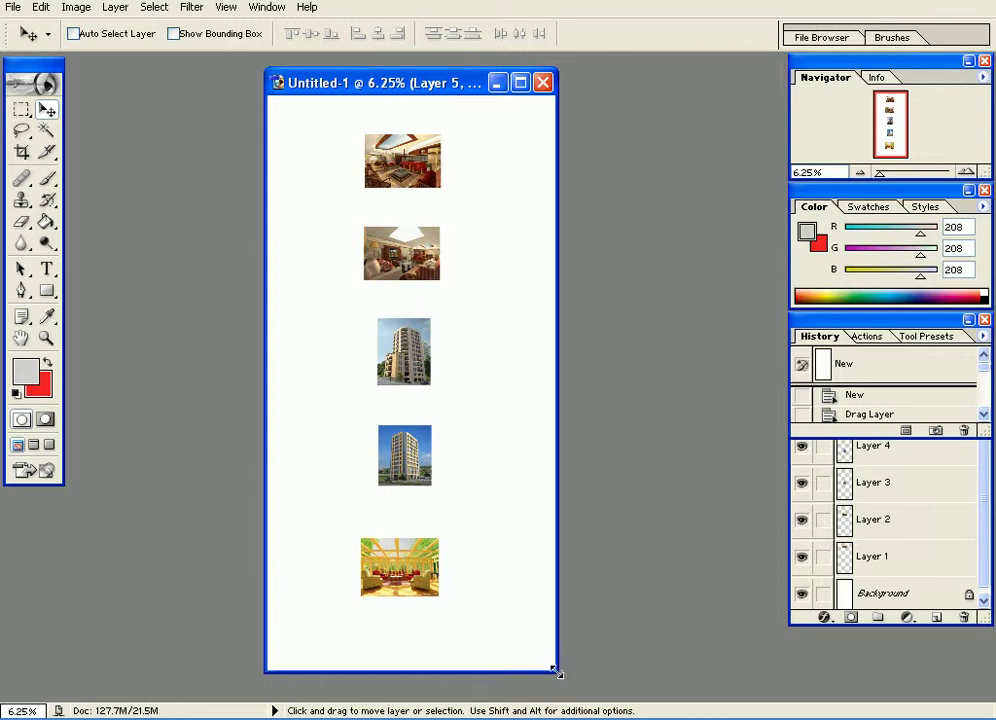
{"action": "left_click_drag", "start_coordinate": [566, 674], "coordinate": [589, 681]}
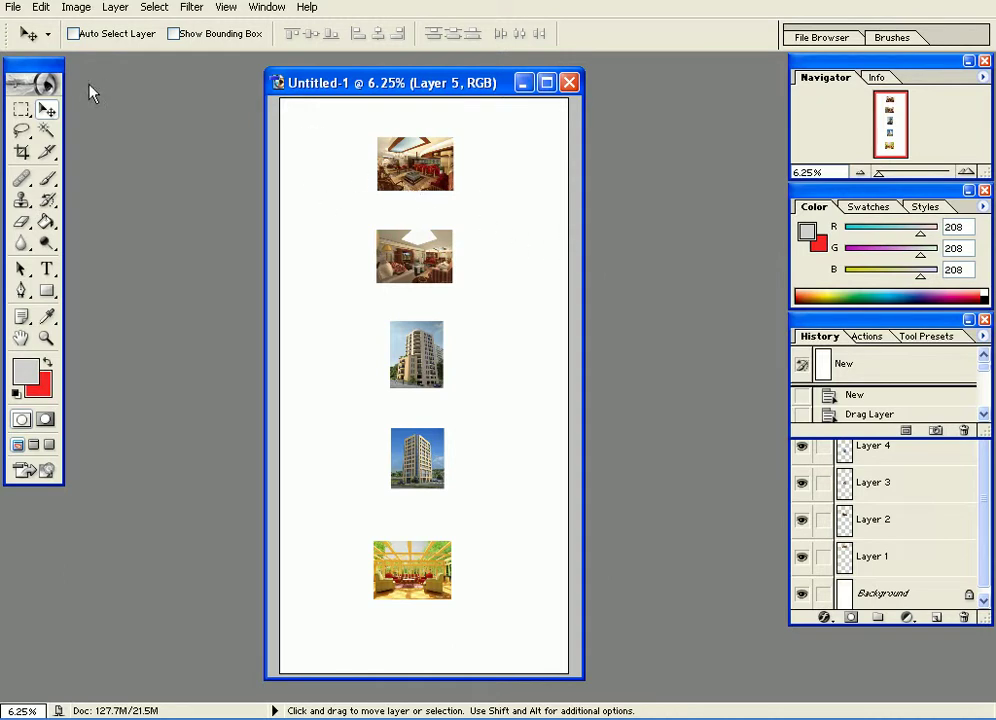
{"action": "mouse_move", "coordinate": [419, 167]}
{"action": "left_mouse_down"}
{"action": "mouse_move", "coordinate": [430, 148]}
{"action": "mouse_move", "coordinate": [420, 165]}
{"action": "left_mouse_up"}
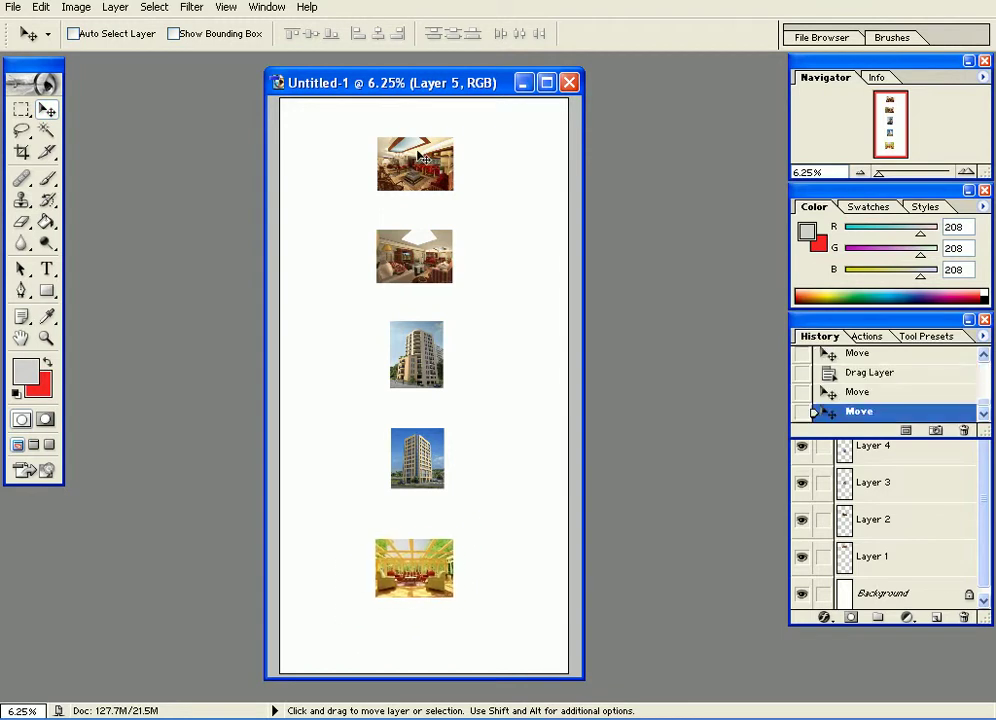
- Arrange the Layers palette beside the poster and enlarge it to show every layer
{"action": "left_click", "coordinate": [820, 449]}
{"action": "left_click_drag", "start_coordinate": [843, 330], "coordinate": [573, 164]}
{"action": "left_click_drag", "start_coordinate": [442, 96], "coordinate": [302, 93]}
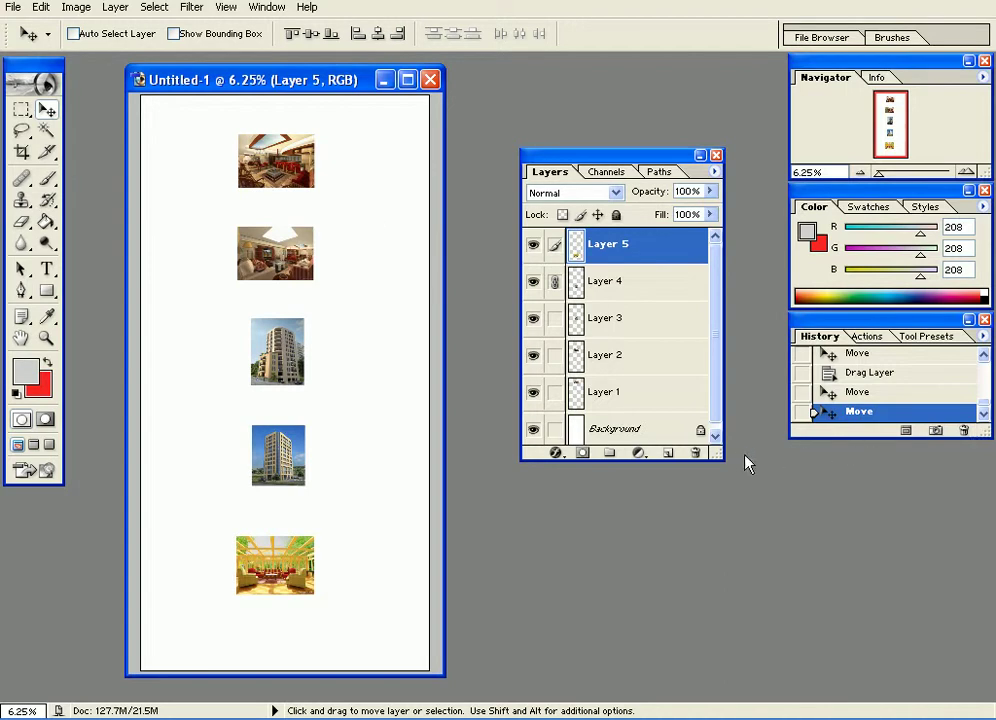
{"action": "left_click_drag", "start_coordinate": [726, 460], "coordinate": [724, 494]}
{"action": "left_click", "coordinate": [624, 290]}
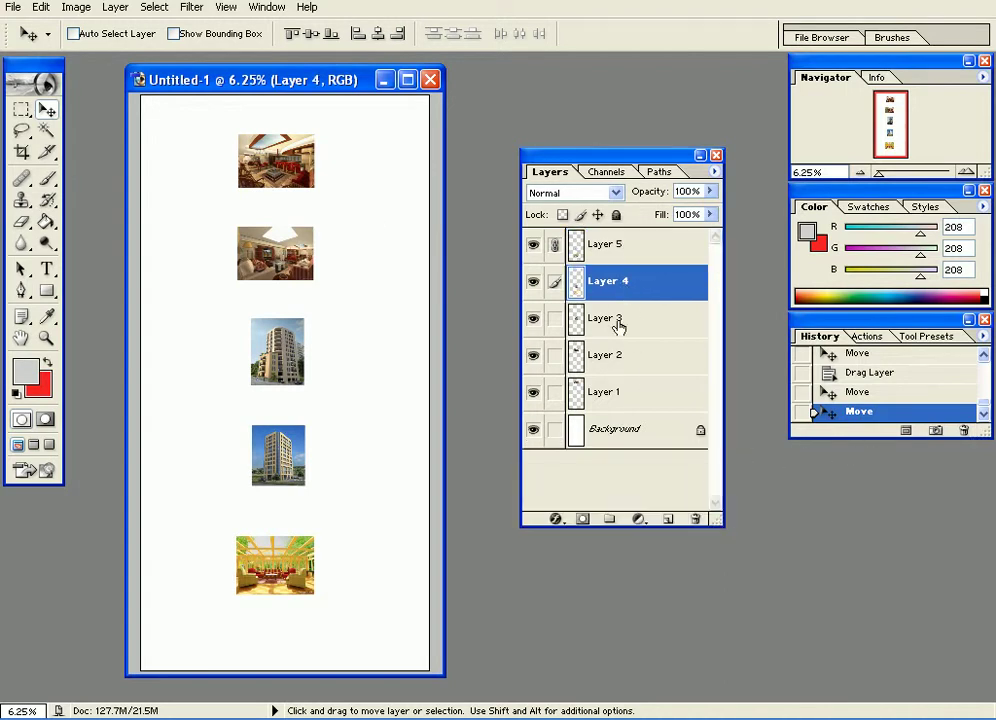
{"action": "left_click", "coordinate": [618, 320]}
{"action": "left_click", "coordinate": [612, 357]}
{"action": "left_click", "coordinate": [610, 393]}
{"action": "left_click", "coordinate": [617, 318]}
- Rename Layer 5 as "sunlit"
{"action": "left_click", "coordinate": [612, 247]}
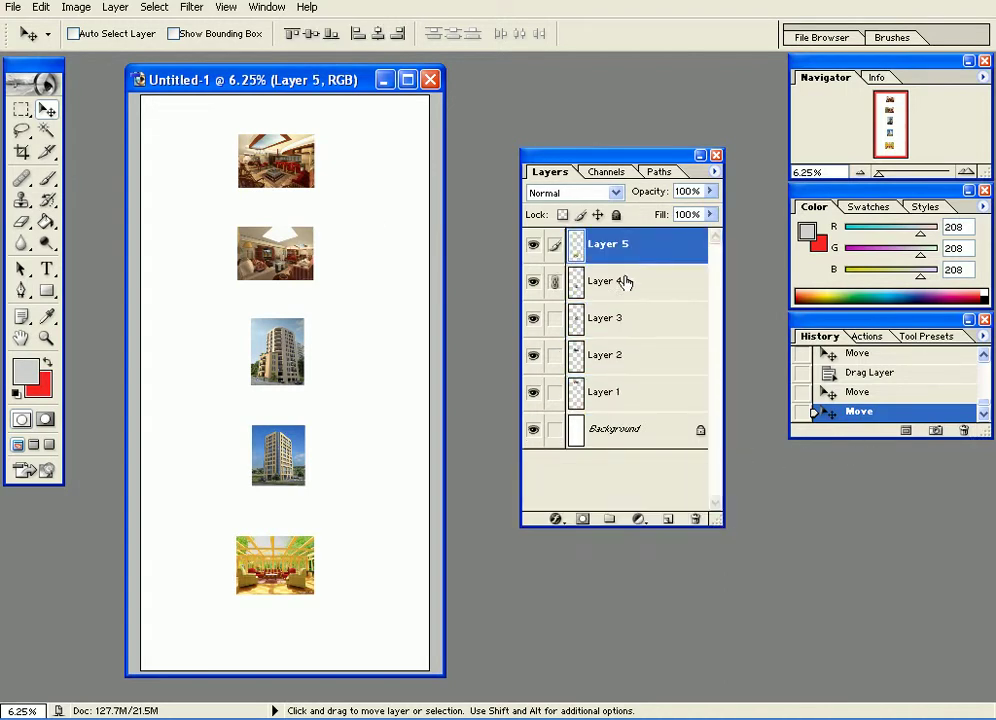
{"action": "double_click", "coordinate": [607, 246]}
{"action": "type", "text": "sunlit"}
{"action": "key", "text": "Return"}
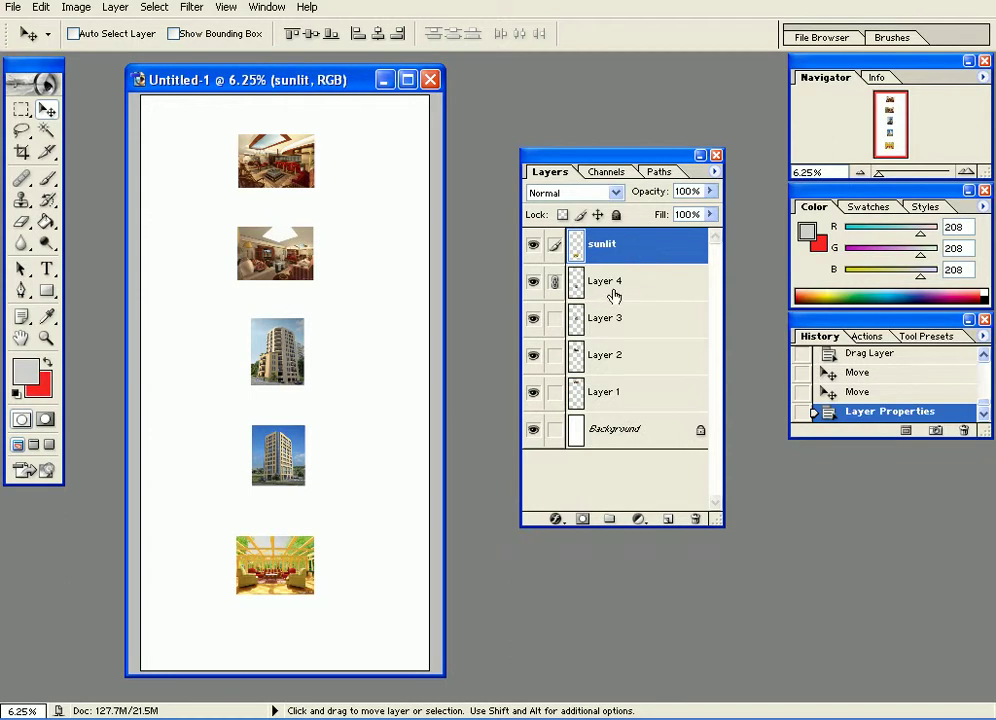
- Toggle the visibility of Layer 4 to identify which picture it holds
{"action": "left_click", "coordinate": [610, 286]}
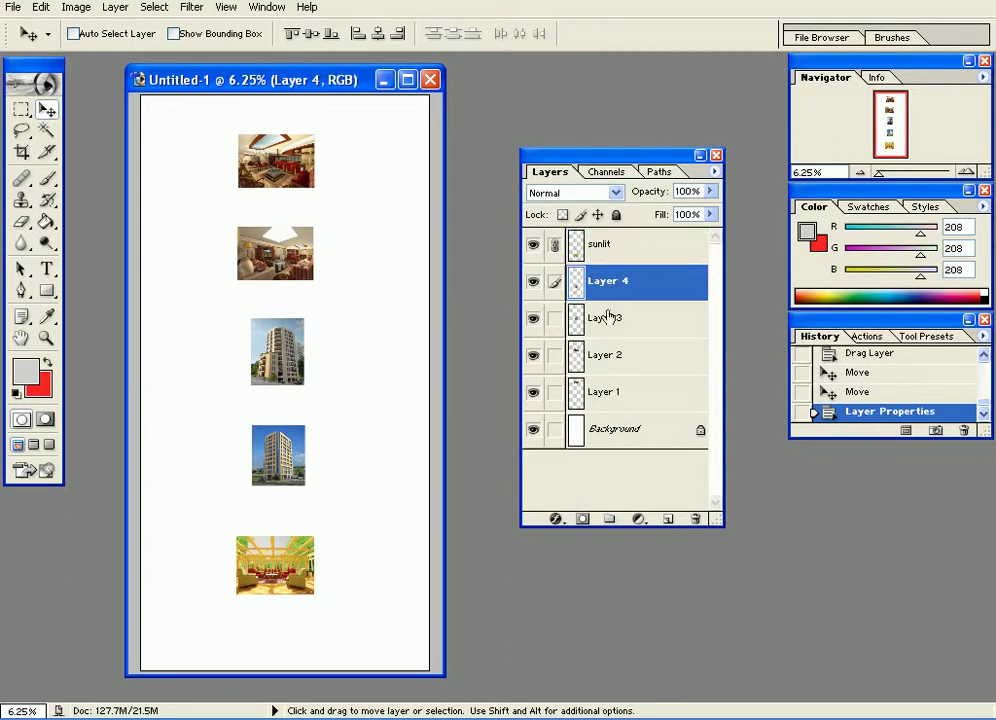
{"action": "left_click", "coordinate": [533, 283]}
{"action": "left_click", "coordinate": [533, 284]}
{"action": "left_click", "coordinate": [533, 284]}
{"action": "left_click", "coordinate": [533, 284]}
{"action": "left_click", "coordinate": [533, 284]}
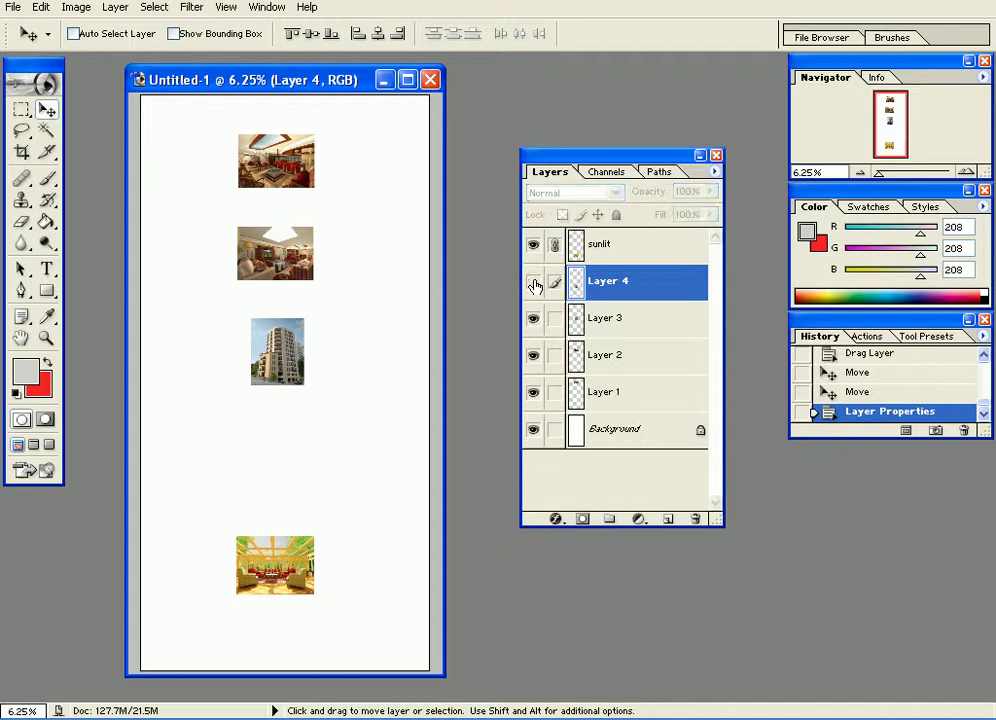
{"action": "left_click", "coordinate": [533, 284]}
{"action": "left_click", "coordinate": [533, 284]}
{"action": "left_click", "coordinate": [533, 284]}
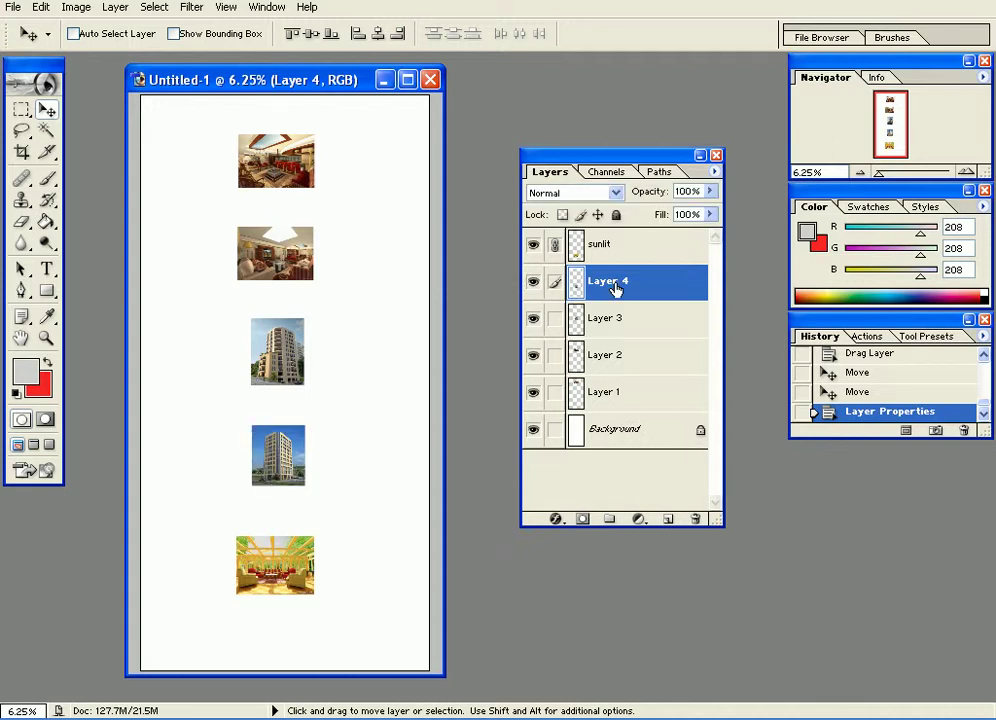
- Rename Layer 4 as "bldg2"
{"action": "double_click", "coordinate": [612, 283]}
{"action": "type", "text": "bldg2"}
{"action": "key", "text": "Return"}
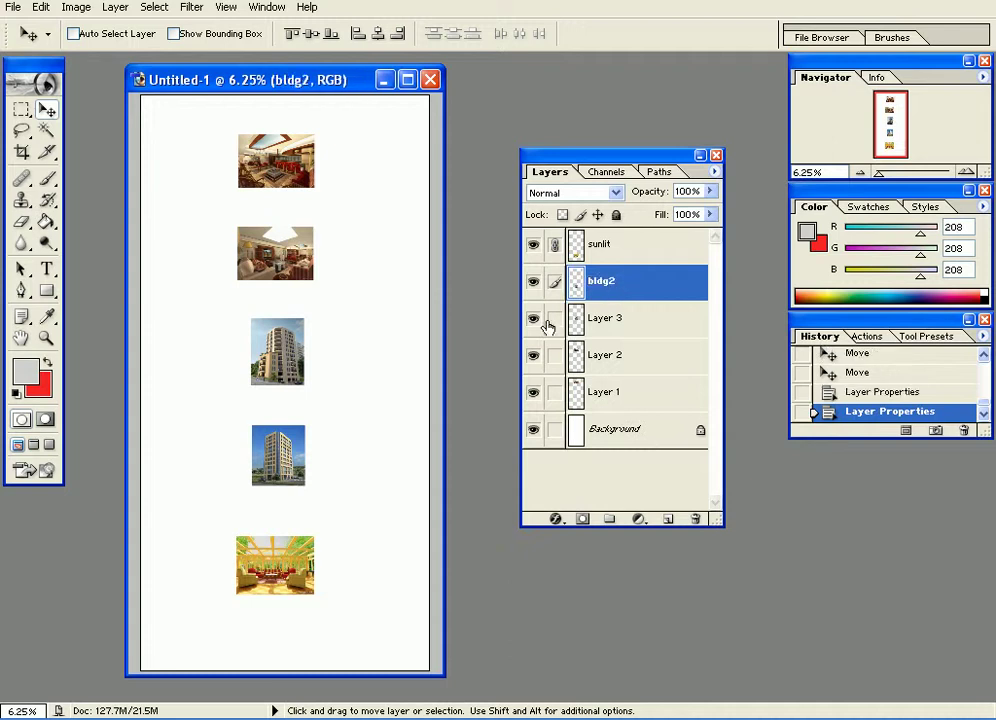
- Rename Layer 3 as "bldg1"
{"action": "left_click", "coordinate": [533, 318]}
{"action": "double_click", "coordinate": [605, 318]}
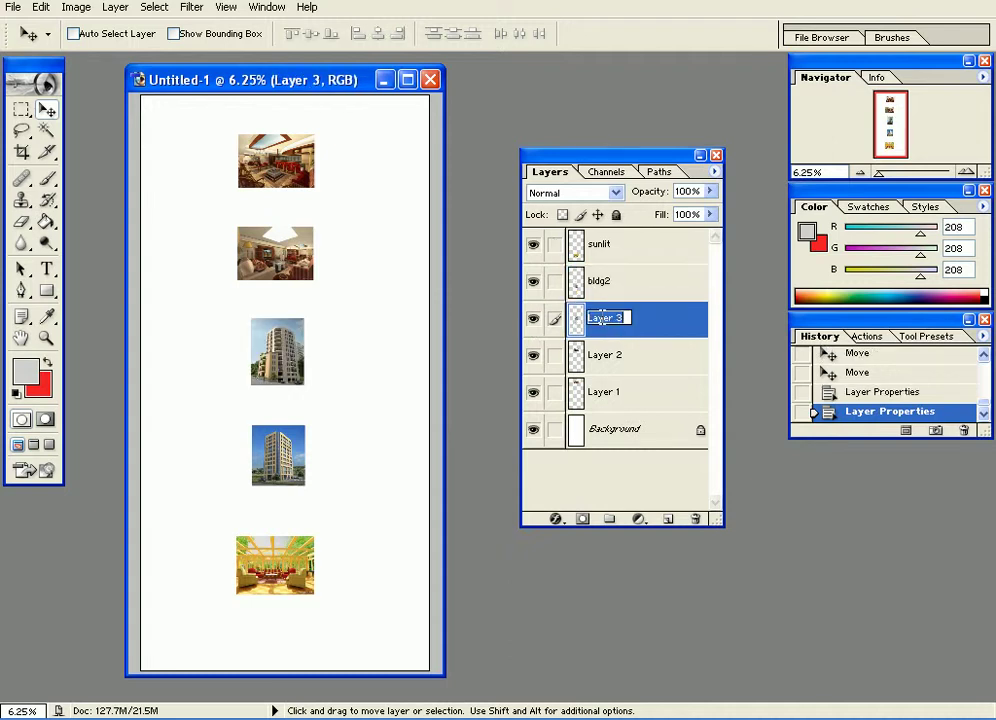
{"action": "type", "text": "bl"}
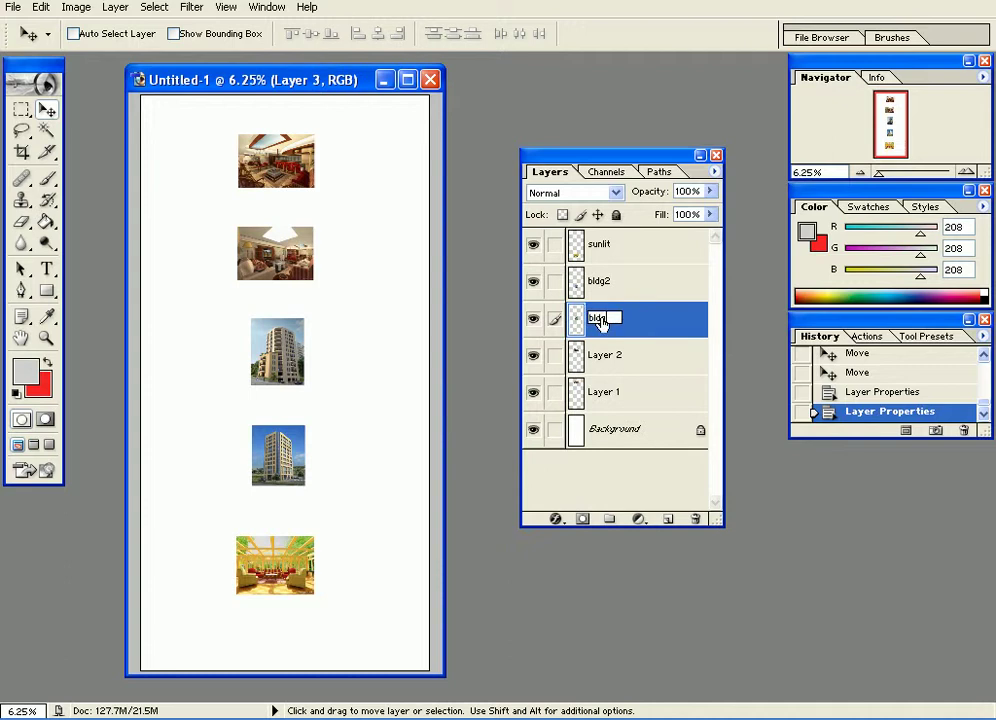
{"action": "type", "text": "dg1"}
{"action": "key", "text": "Return"}
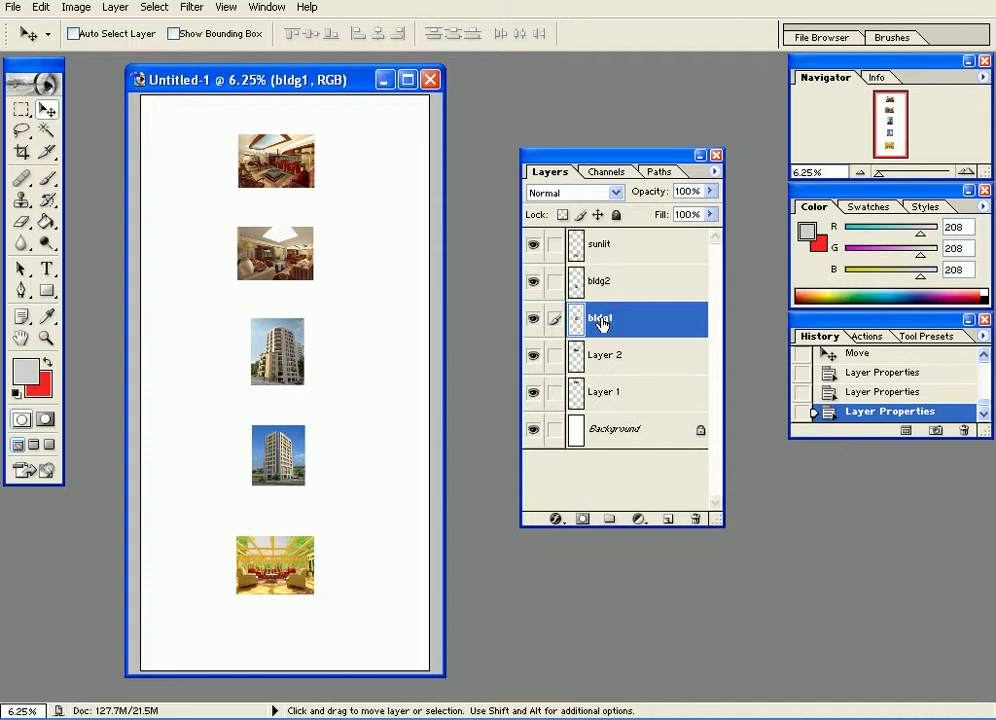
- Check which picture Layer 2 holds by toggling its visibility and rename the layer as "interior2"
{"action": "left_click", "coordinate": [600, 360]}
{"action": "left_click", "coordinate": [533, 355]}
{"action": "left_click", "coordinate": [533, 355]}
{"action": "double_click", "coordinate": [628, 358]}
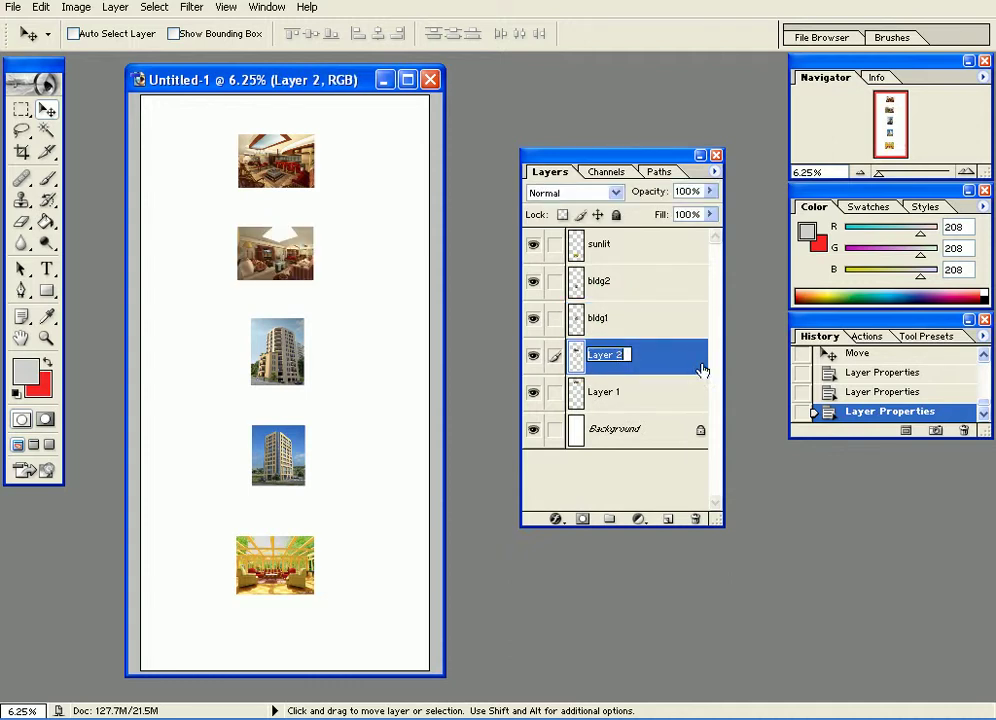
{"action": "type", "text": "int"}
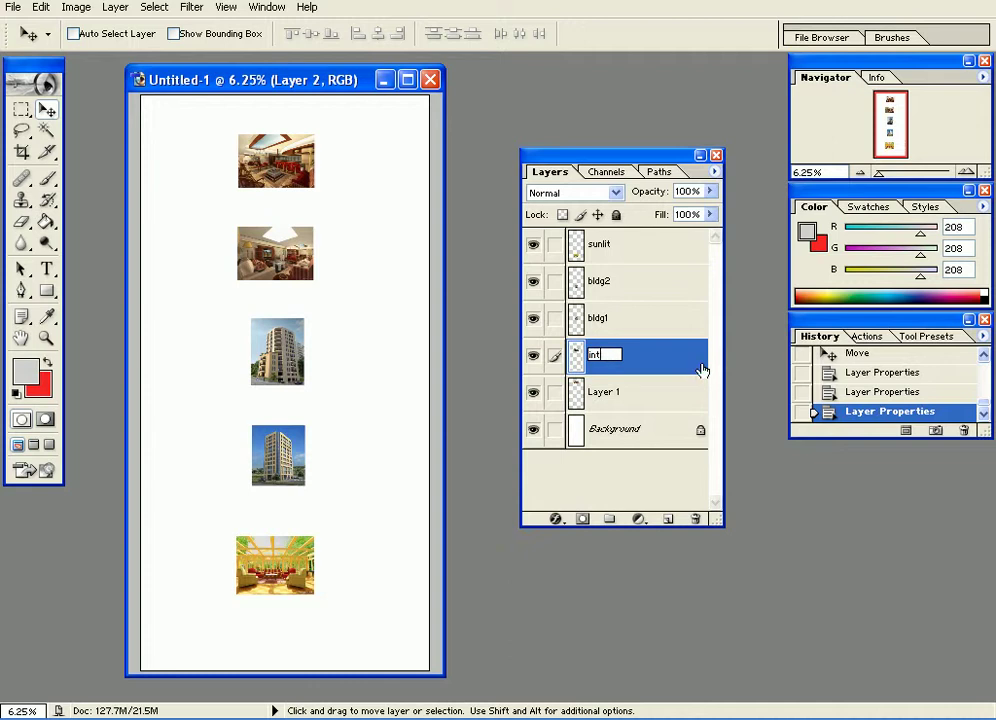
{"action": "type", "text": "erior2"}
{"action": "key", "text": "Return"}
- Check Layer 1 by toggling its visibility and rename it as "int"
{"action": "left_click", "coordinate": [533, 392]}
{"action": "left_click", "coordinate": [533, 392]}
{"action": "double_click", "coordinate": [605, 393]}
{"action": "type", "text": "interior"}
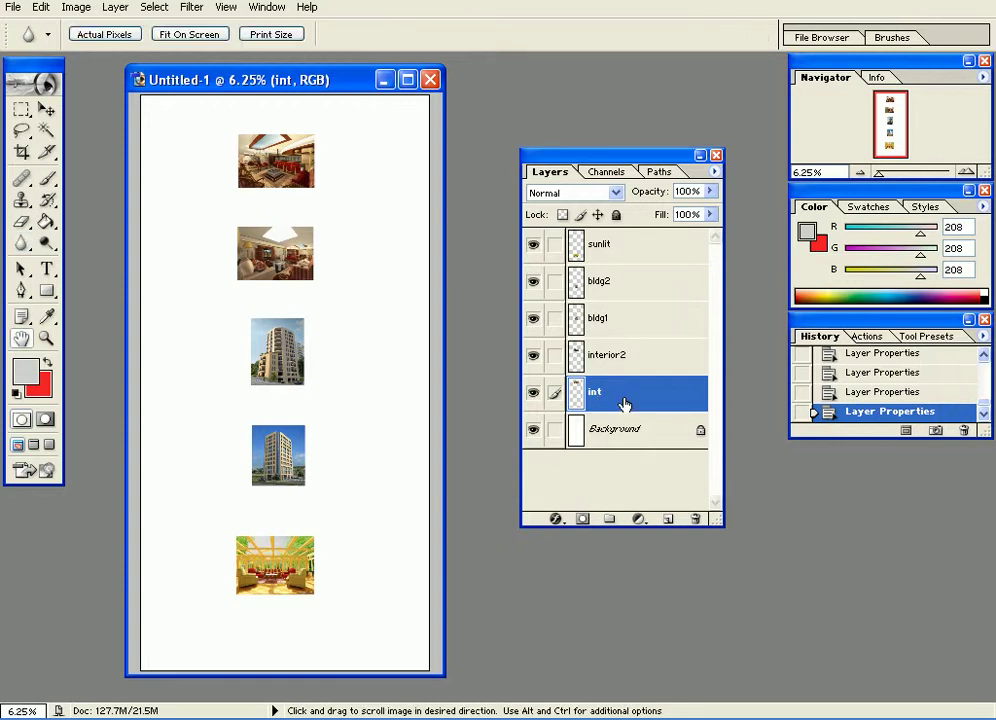
{"action": "double_click", "coordinate": [622, 404]}
{"action": "left_click", "coordinate": [617, 398]}
{"action": "left_click_drag", "start_coordinate": [938, 278], "coordinate": [511, 240]}
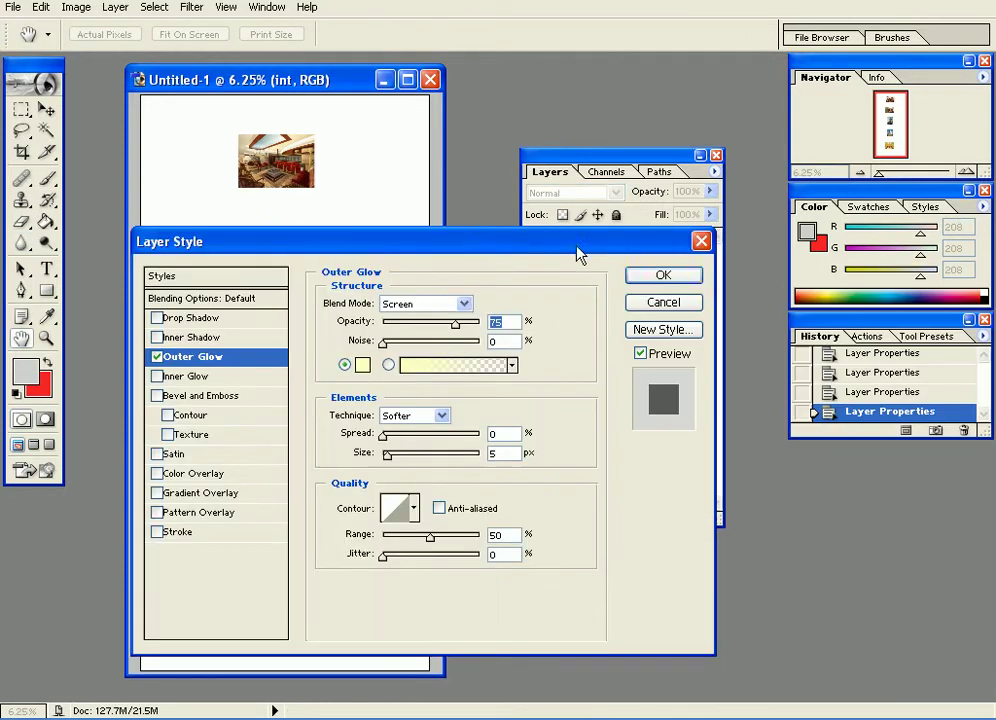
{"action": "left_click", "coordinate": [662, 302]}
- Rename the "int" layer as "interior1"
{"action": "double_click", "coordinate": [600, 391]}
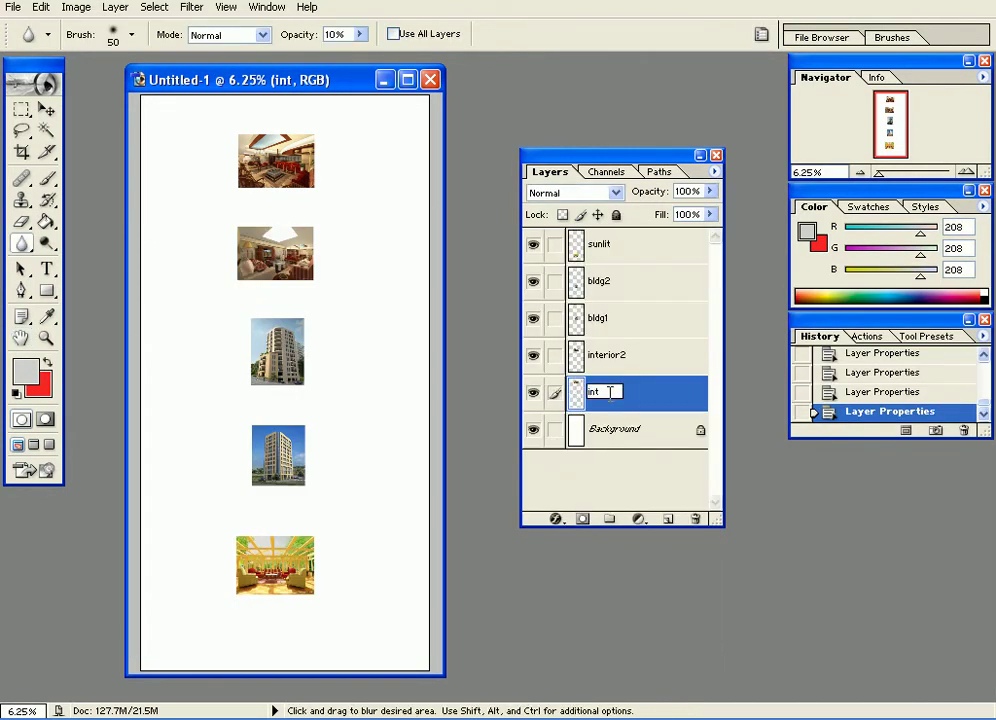
{"action": "type", "text": "interior1"}
{"action": "key", "text": "Return"}
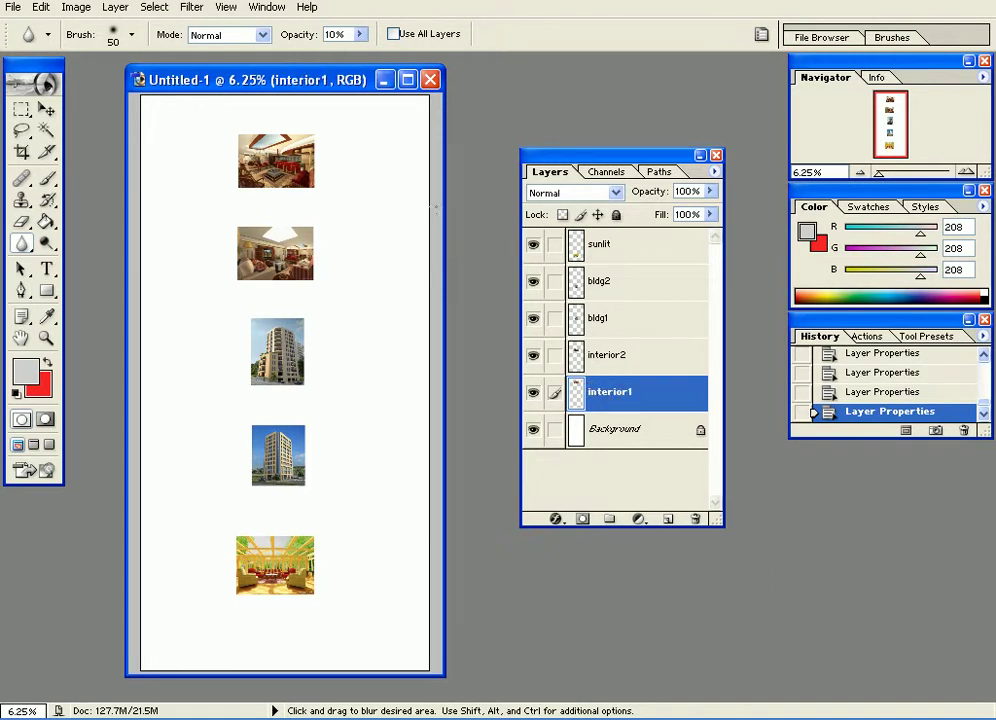
- Toggle the visibility of the picture layers and the Background off and on to see which content each one holds
{"action": "left_click", "coordinate": [534, 246]}
{"action": "left_click", "coordinate": [534, 282]}
{"action": "left_click", "coordinate": [534, 246]}
{"action": "left_click", "coordinate": [534, 282]}
{"action": "left_click_drag", "start_coordinate": [534, 246], "coordinate": [530, 393]}
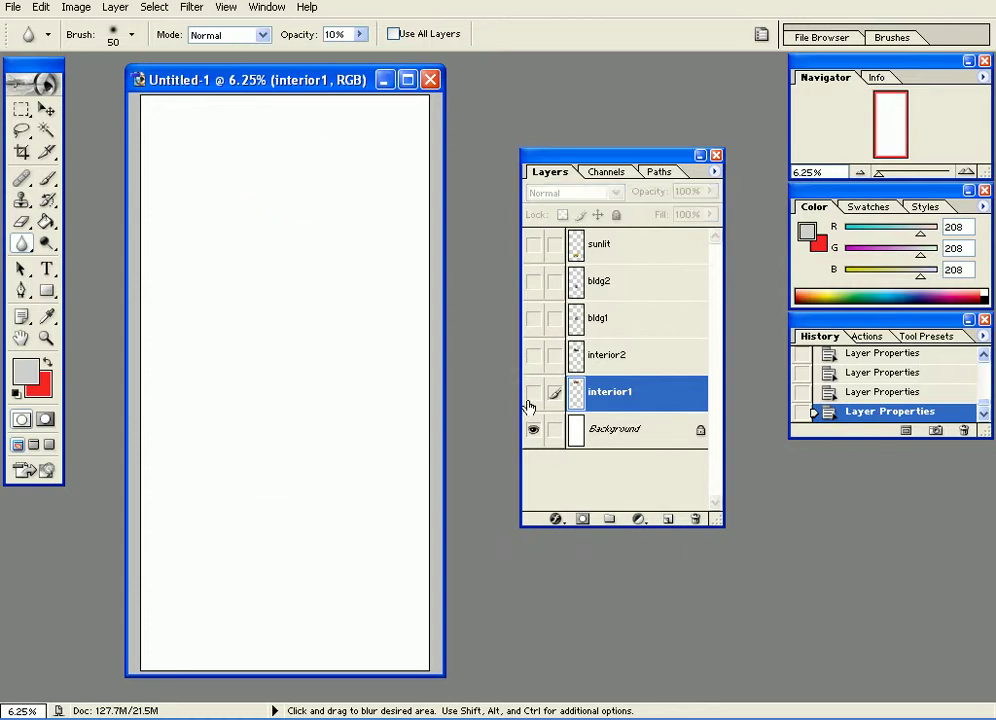
{"action": "left_click_drag", "start_coordinate": [534, 246], "coordinate": [542, 411]}
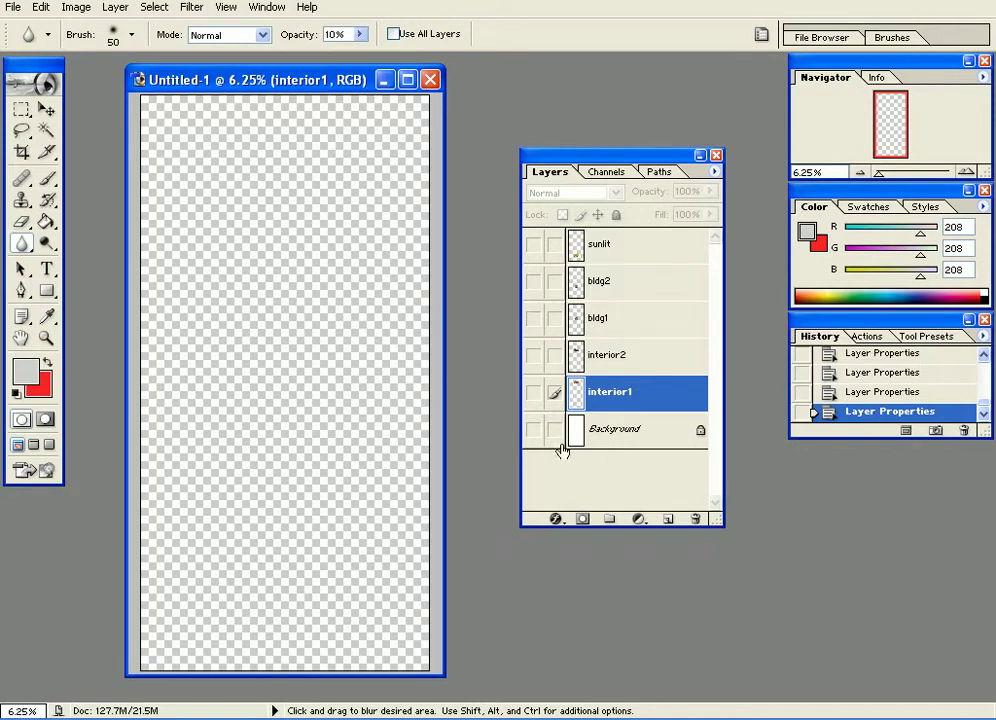
{"action": "left_click_drag", "start_coordinate": [540, 436], "coordinate": [533, 243]}
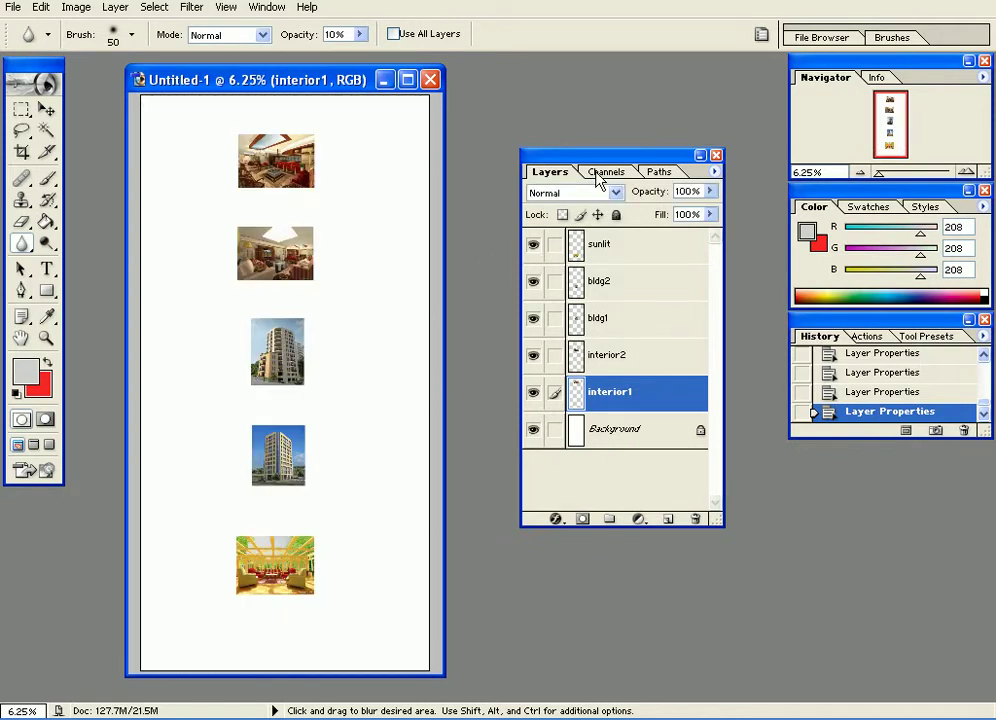
- Select the sunlit layer and then the bldg2 layer, and shift each picture slightly to the right on the poster with the Move tool
{"action": "left_click_drag", "start_coordinate": [602, 149], "coordinate": [608, 127]}
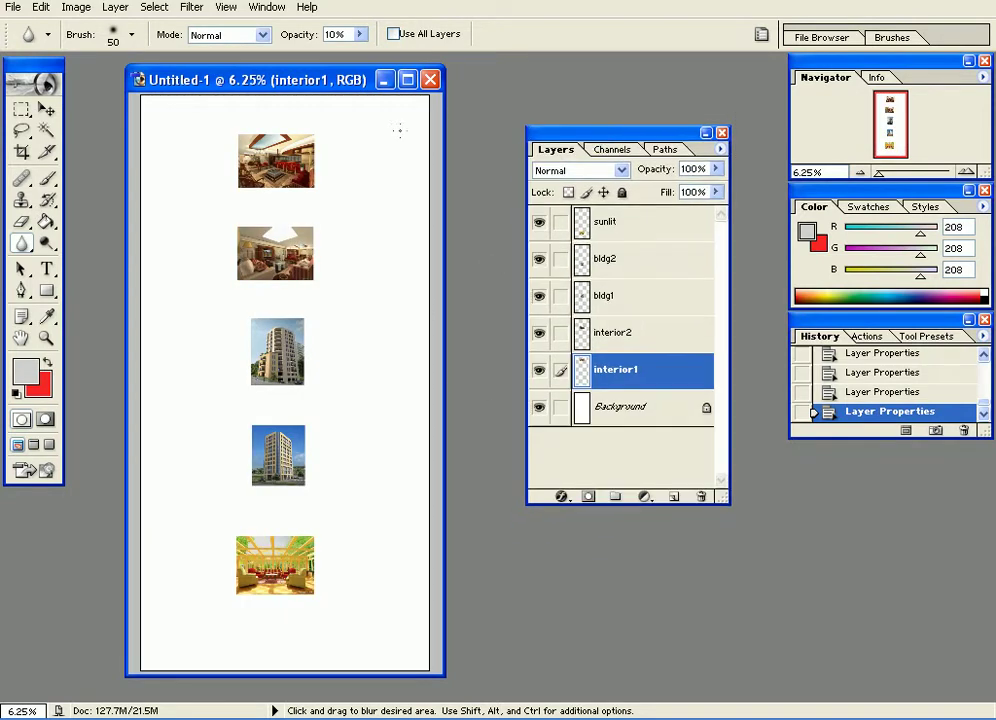
{"action": "left_click", "coordinate": [620, 222]}
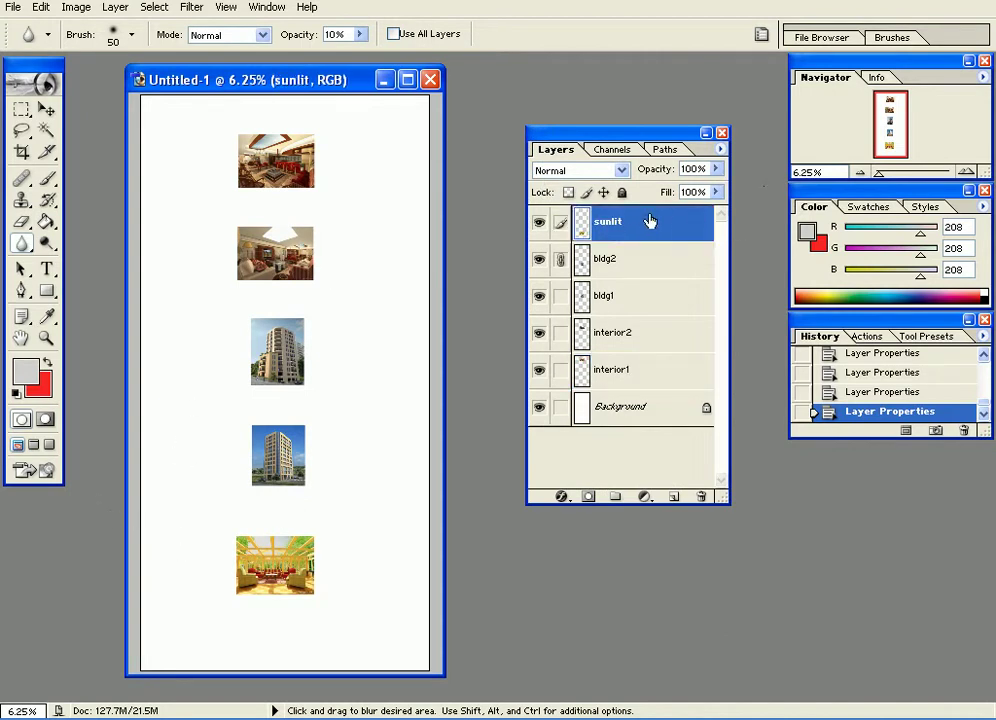
{"action": "left_click", "coordinate": [46, 109]}
{"action": "mouse_move", "coordinate": [288, 583]}
{"action": "left_mouse_down"}
{"action": "mouse_move", "coordinate": [282, 553]}
{"action": "mouse_move", "coordinate": [294, 566]}
{"action": "mouse_move", "coordinate": [207, 595]}
{"action": "mouse_move", "coordinate": [284, 605]}
{"action": "left_mouse_up"}
{"action": "left_click", "coordinate": [614, 262]}
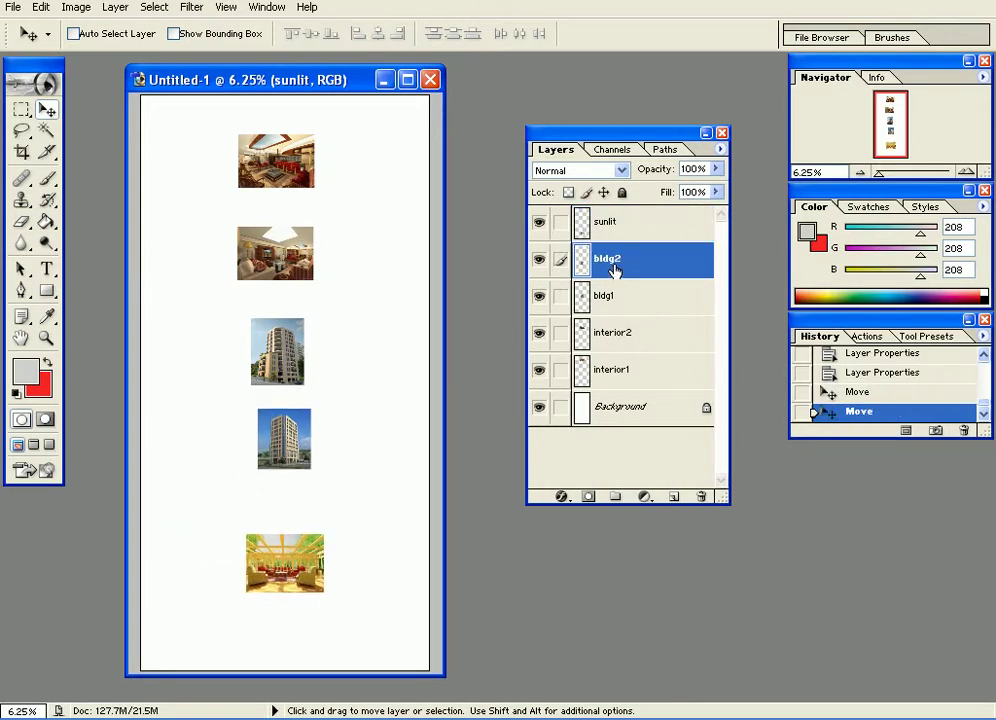
{"action": "mouse_move", "coordinate": [290, 447]}
{"action": "left_mouse_down"}
{"action": "mouse_move", "coordinate": [219, 466]}
{"action": "mouse_move", "coordinate": [290, 469]}
{"action": "left_mouse_up"}
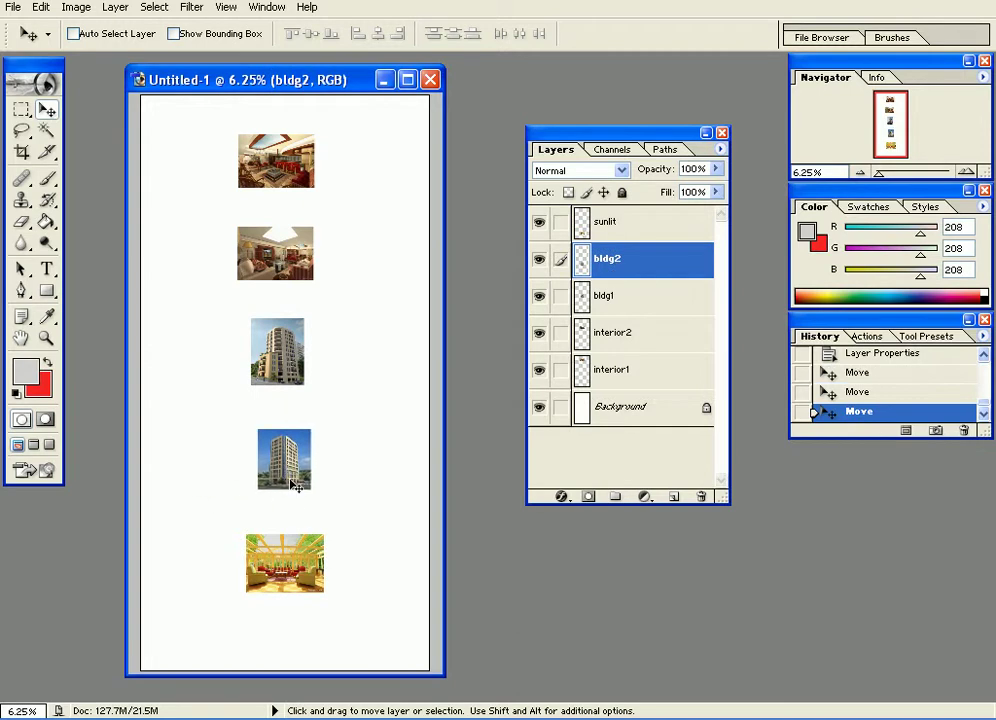
- Pick the sunlit, bldg2 and bldg1 layers from their pictures on the canvas and shift each one slightly up and to the left
{"action": "right_click", "coordinate": [290, 566]}
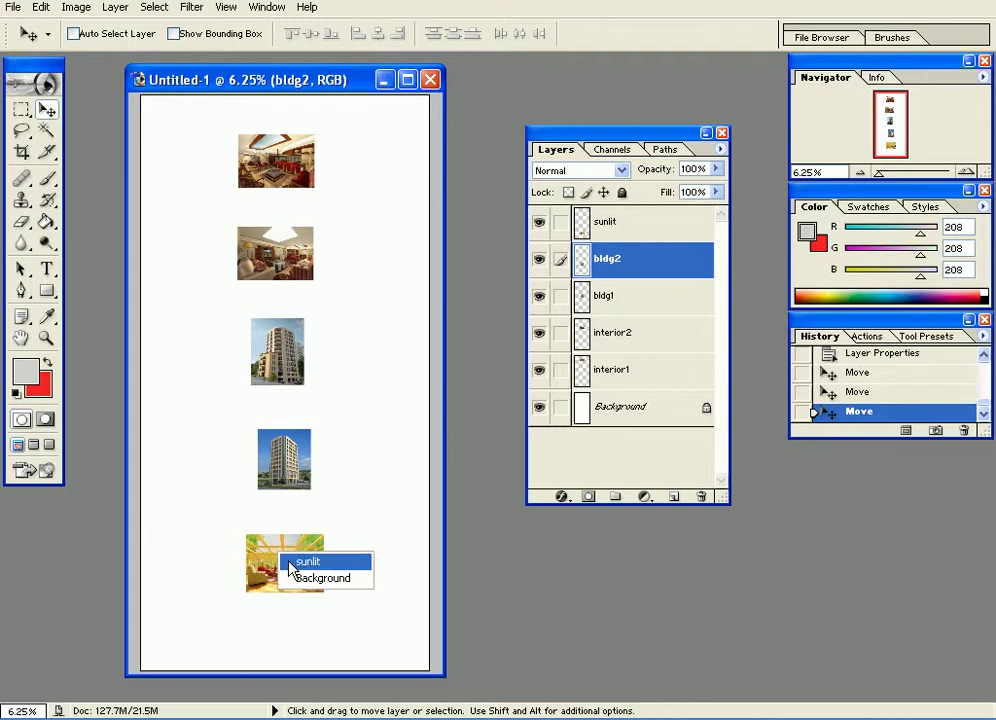
{"action": "left_click", "coordinate": [290, 563]}
{"action": "left_click_drag", "start_coordinate": [285, 573], "coordinate": [270, 565]}
{"action": "right_click", "coordinate": [287, 476]}
{"action": "left_click", "coordinate": [300, 475]}
{"action": "left_click_drag", "start_coordinate": [295, 476], "coordinate": [280, 469]}
{"action": "right_click", "coordinate": [263, 361]}
{"action": "left_click", "coordinate": [282, 370]}
{"action": "left_click_drag", "start_coordinate": [282, 352], "coordinate": [272, 347]}
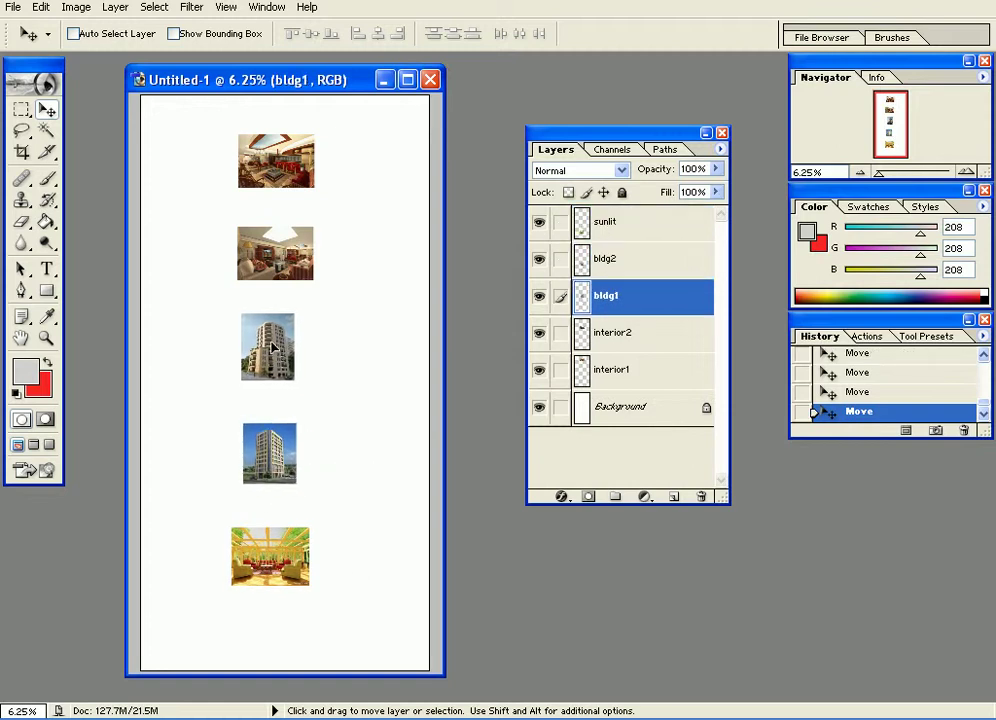
- Pick the interior2 and interior1 layers from their pictures on the canvas and shift each one slightly to the right
{"action": "right_click", "coordinate": [265, 243]}
{"action": "left_click", "coordinate": [280, 251]}
{"action": "left_click_drag", "start_coordinate": [264, 261], "coordinate": [268, 256]}
{"action": "right_click", "coordinate": [281, 169]}
{"action": "left_click", "coordinate": [305, 178]}
{"action": "left_click_drag", "start_coordinate": [272, 173], "coordinate": [281, 172]}
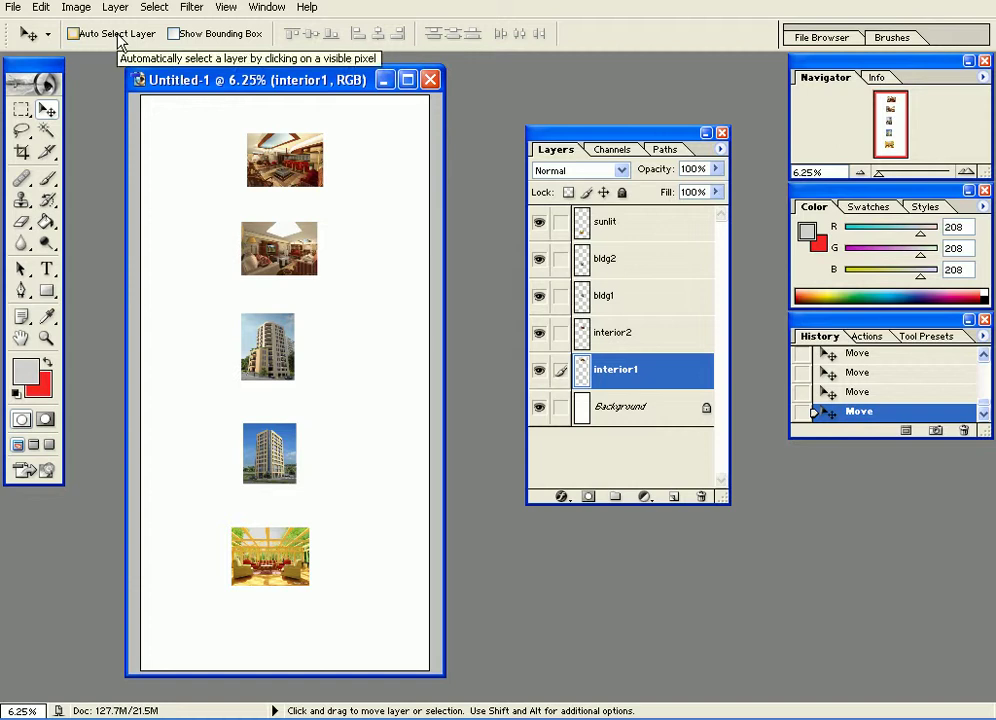
{"action": "left_click", "coordinate": [21, 109]}
{"action": "left_click", "coordinate": [21, 130]}
{"action": "left_click", "coordinate": [46, 130]}
{"action": "left_click", "coordinate": [46, 153]}
{"action": "left_click", "coordinate": [21, 152]}
{"action": "left_click", "coordinate": [21, 178]}
{"action": "left_click", "coordinate": [47, 178]}
{"action": "left_click", "coordinate": [48, 154]}
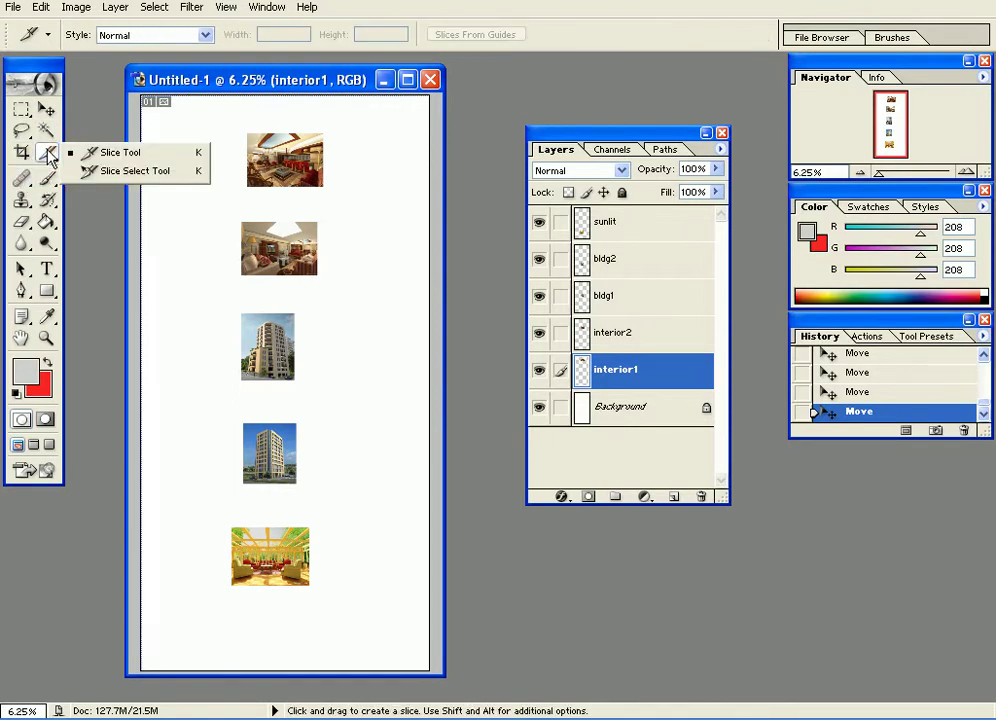
- Enable Auto Select Layer for the Move tool and arrange interior1 beside interior2, bldg1 beside bldg2, and sunlit below them
{"action": "left_click", "coordinate": [47, 112]}
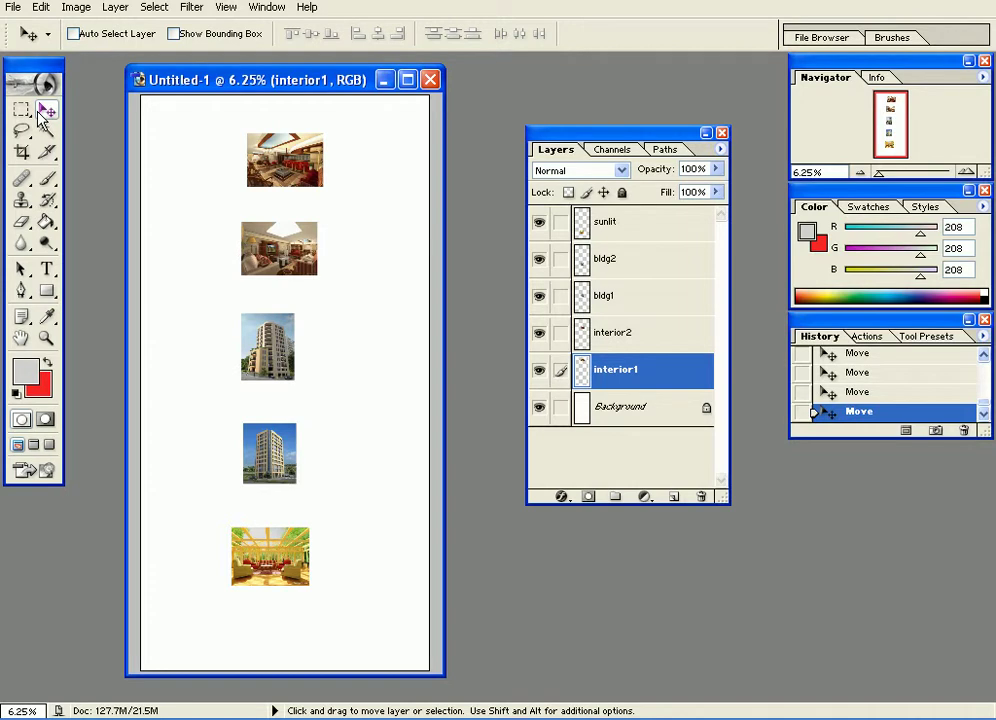
{"action": "left_click", "coordinate": [73, 34]}
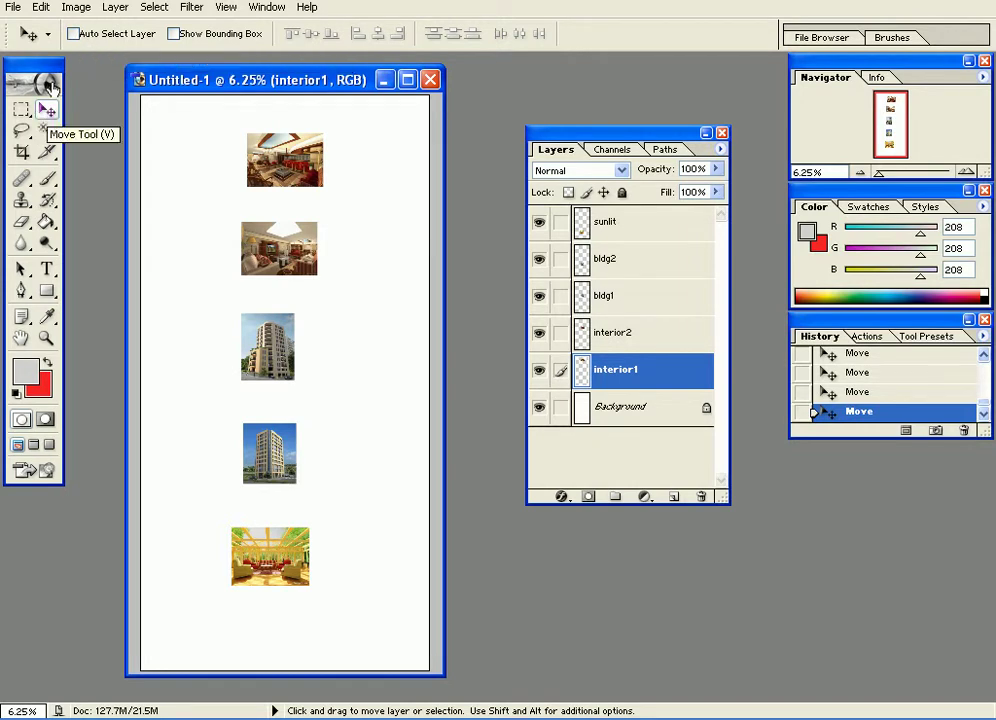
{"action": "left_click_drag", "start_coordinate": [280, 160], "coordinate": [228, 157]}
{"action": "left_click_drag", "start_coordinate": [259, 246], "coordinate": [337, 157]}
{"action": "left_click_drag", "start_coordinate": [267, 346], "coordinate": [224, 251]}
{"action": "left_click_drag", "start_coordinate": [270, 481], "coordinate": [338, 270]}
{"action": "left_click_drag", "start_coordinate": [254, 572], "coordinate": [207, 363]}
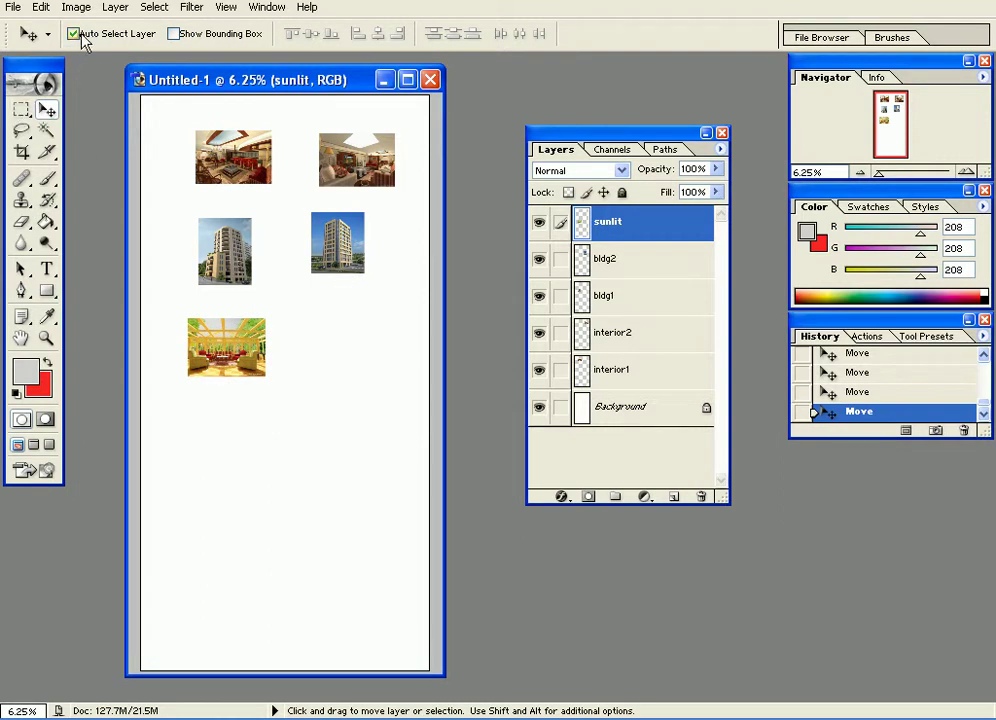
- Rearrange the pictures with interior2 beside bldg1 in the top row, sunlit below, and interior1 beside bldg2 in the third row
{"action": "left_click_drag", "start_coordinate": [224, 156], "coordinate": [316, 356]}
{"action": "left_click_drag", "start_coordinate": [350, 180], "coordinate": [217, 184]}
{"action": "left_click_drag", "start_coordinate": [217, 256], "coordinate": [328, 158]}
{"action": "left_click_drag", "start_coordinate": [262, 368], "coordinate": [265, 263]}
{"action": "left_click_drag", "start_coordinate": [321, 371], "coordinate": [216, 345]}
{"action": "left_click_drag", "start_coordinate": [344, 258], "coordinate": [338, 357]}
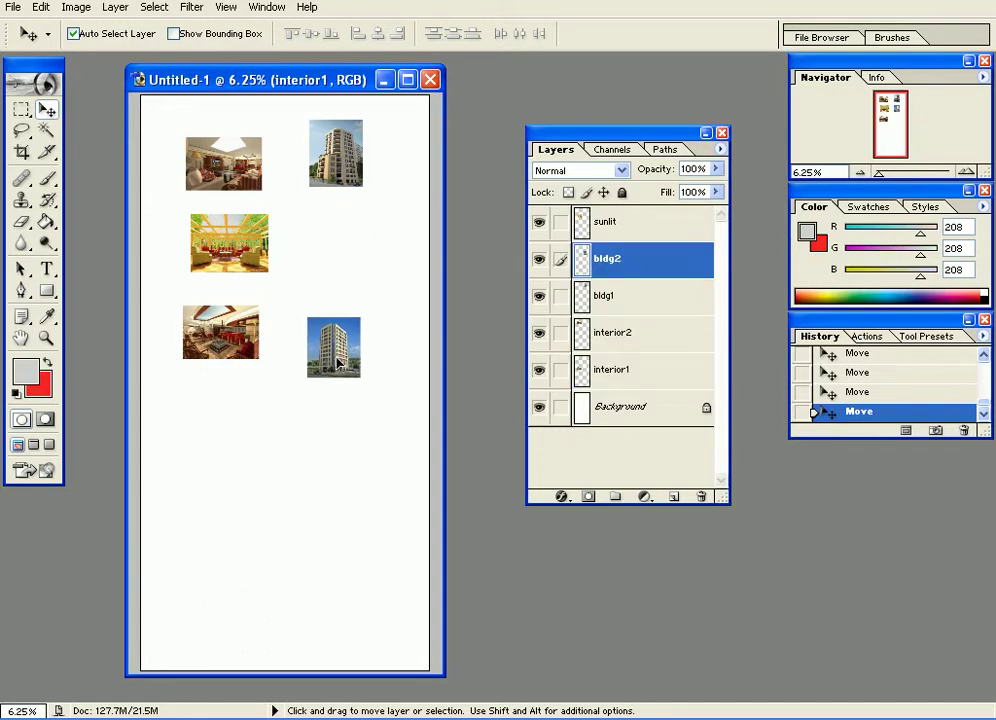
- Turn off Auto Select Layer, shift the active bldg2 picture slightly, and select the sunlit layer from the layer list
{"action": "left_click", "coordinate": [73, 34]}
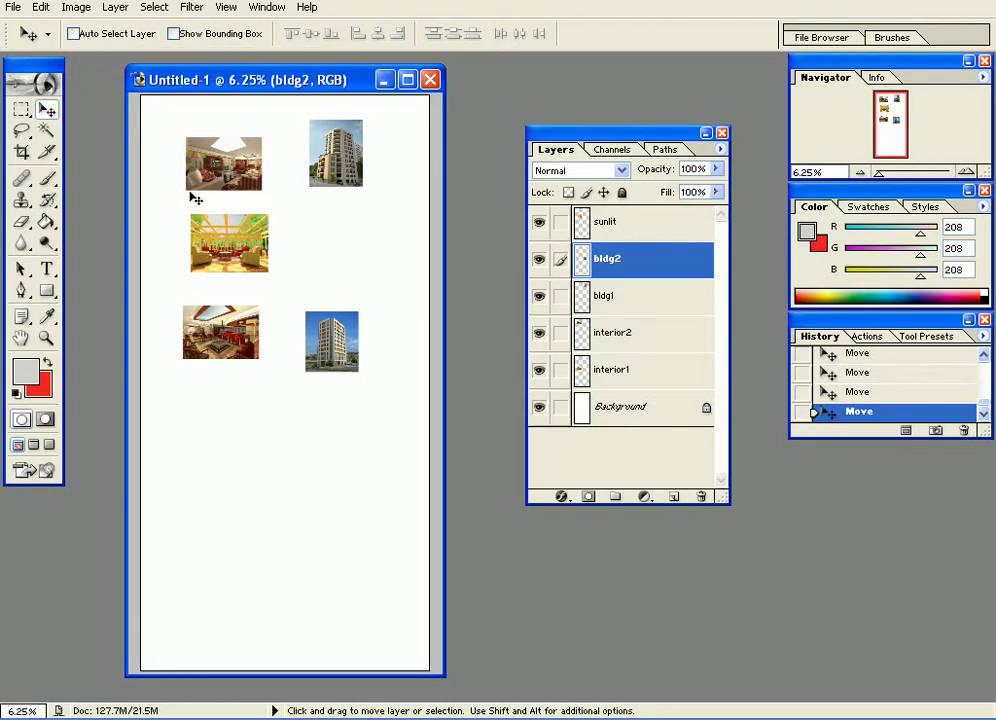
{"action": "left_click_drag", "start_coordinate": [354, 324], "coordinate": [229, 300]}
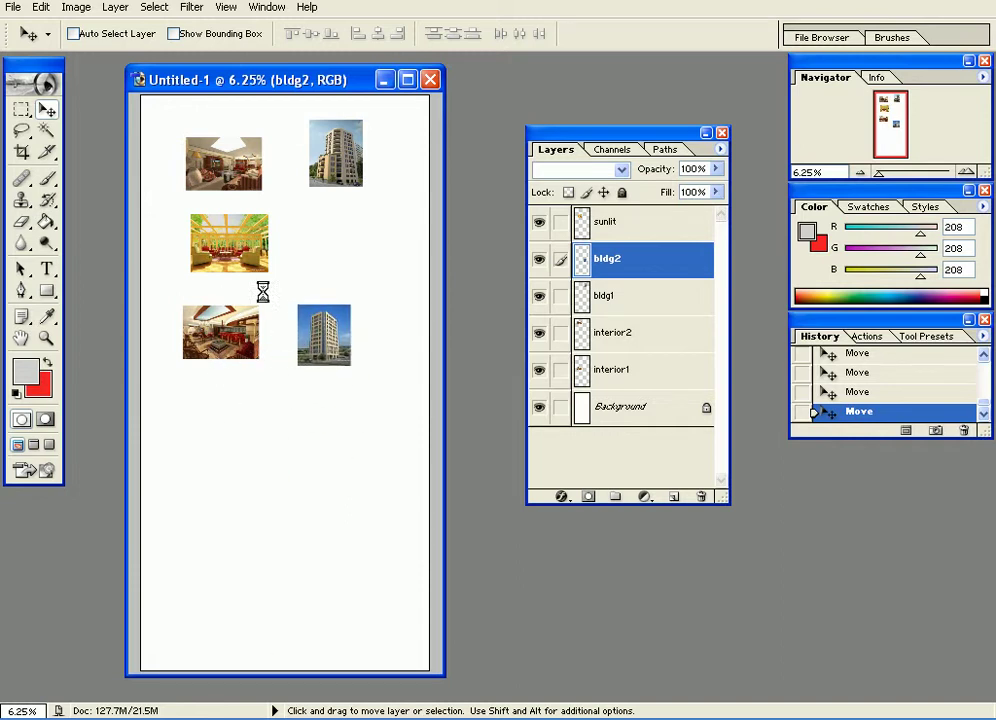
{"action": "left_click", "coordinate": [634, 308]}
{"action": "left_click", "coordinate": [635, 365]}
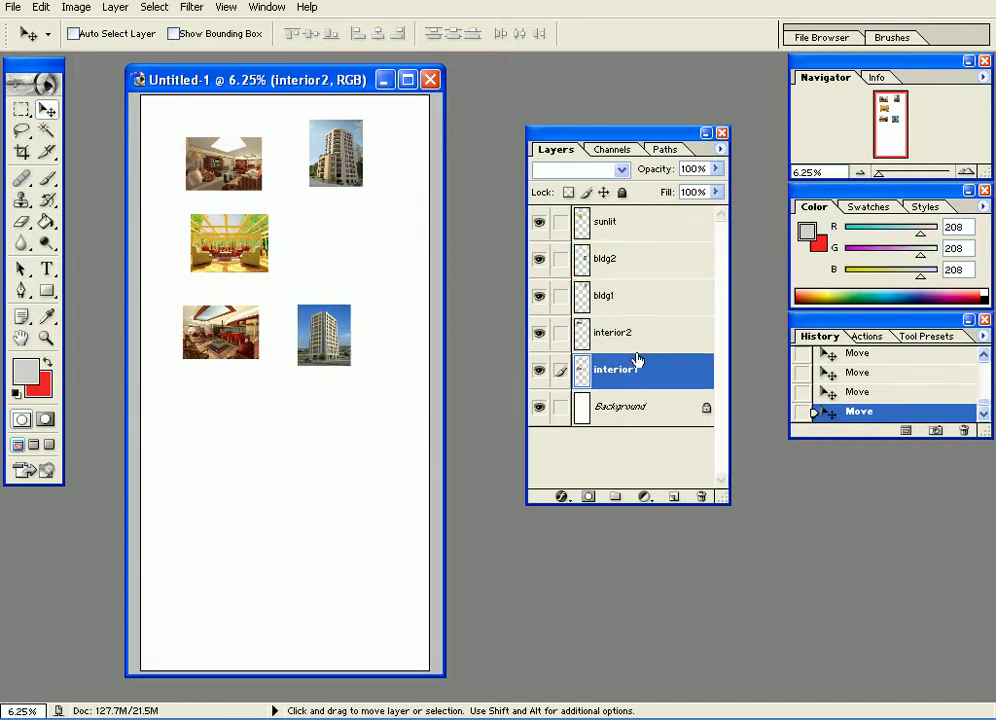
{"action": "left_click", "coordinate": [636, 223]}
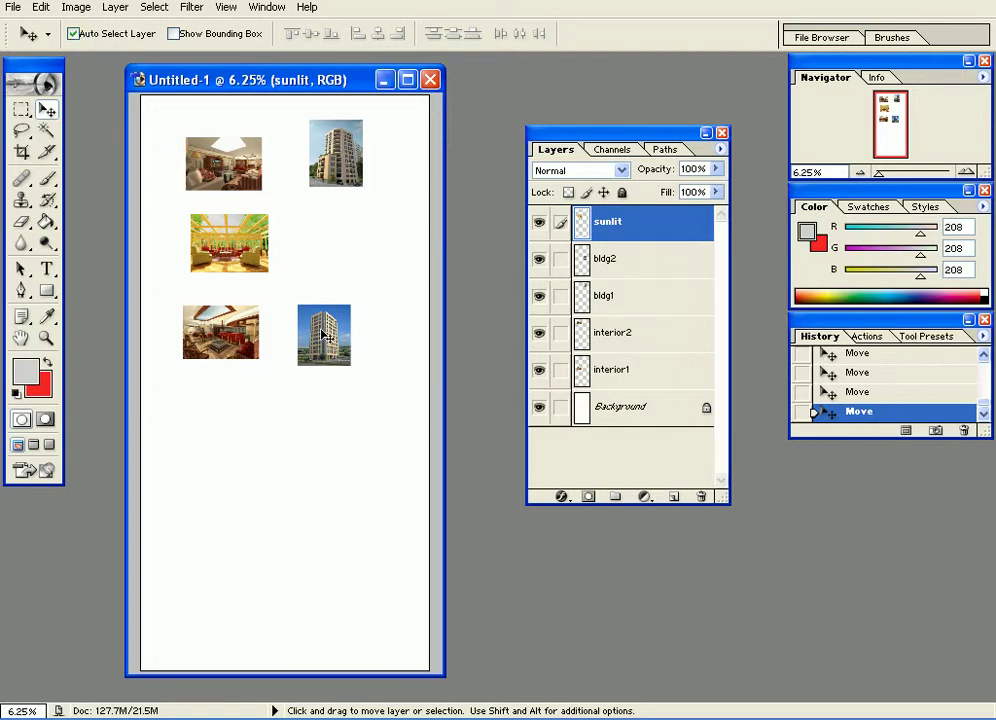
- With Auto Select Layer on, stack the pictures in one column from top to bottom: bldg1, interior2, bldg2, sunlit, interior1
{"action": "left_click_drag", "start_coordinate": [335, 340], "coordinate": [350, 245]}
{"action": "left_click_drag", "start_coordinate": [225, 340], "coordinate": [280, 609]}
{"action": "left_click_drag", "start_coordinate": [247, 259], "coordinate": [297, 521]}
{"action": "left_click_drag", "start_coordinate": [337, 234], "coordinate": [287, 398]}
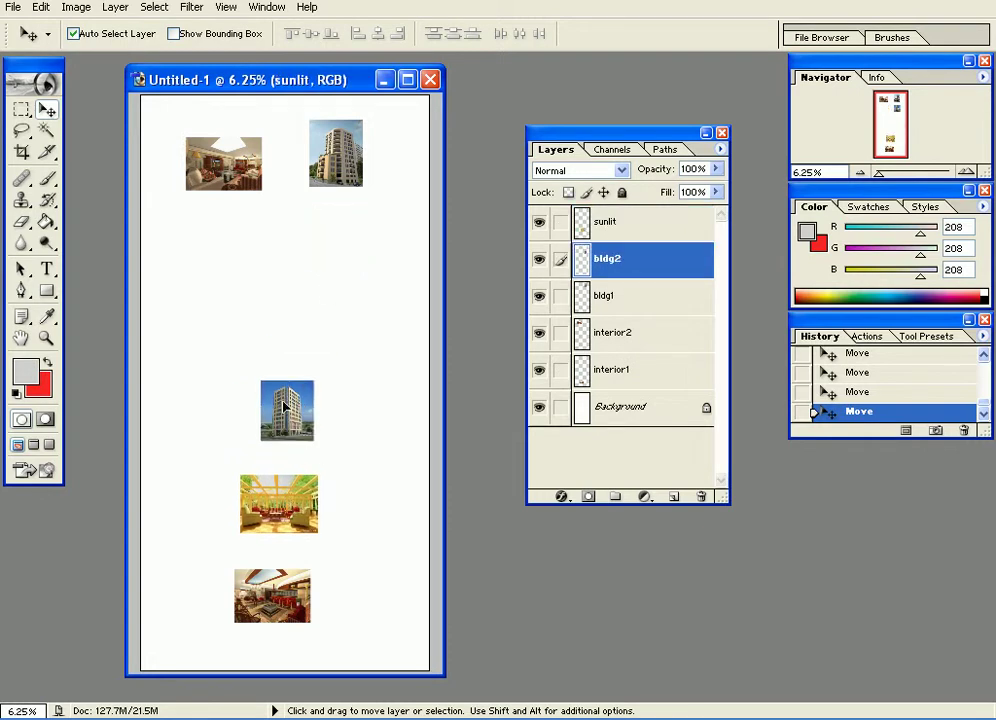
{"action": "left_click_drag", "start_coordinate": [189, 142], "coordinate": [250, 306]}
{"action": "left_click_drag", "start_coordinate": [318, 173], "coordinate": [293, 212]}
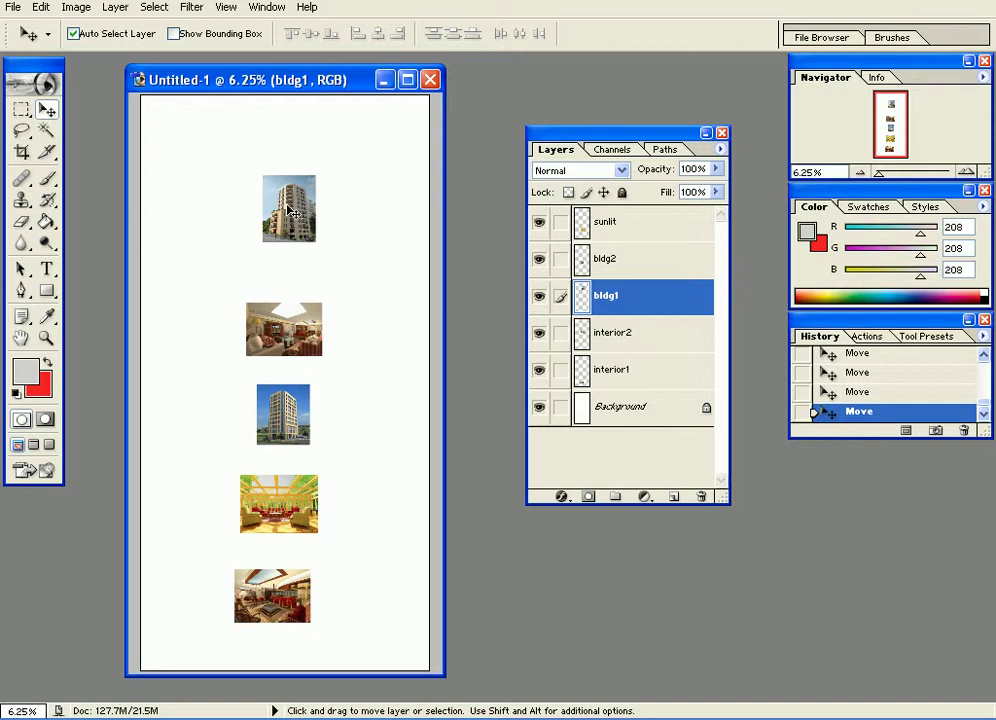
{"action": "left_click_drag", "start_coordinate": [291, 212], "coordinate": [270, 190]}
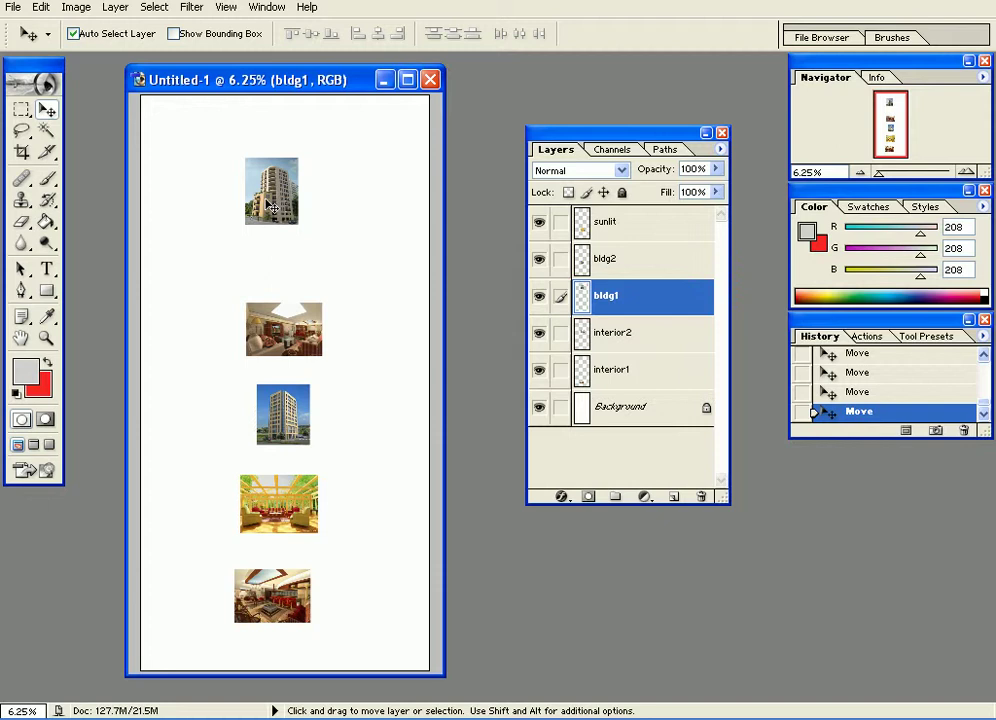
{"action": "left_click_drag", "start_coordinate": [269, 207], "coordinate": [279, 207]}
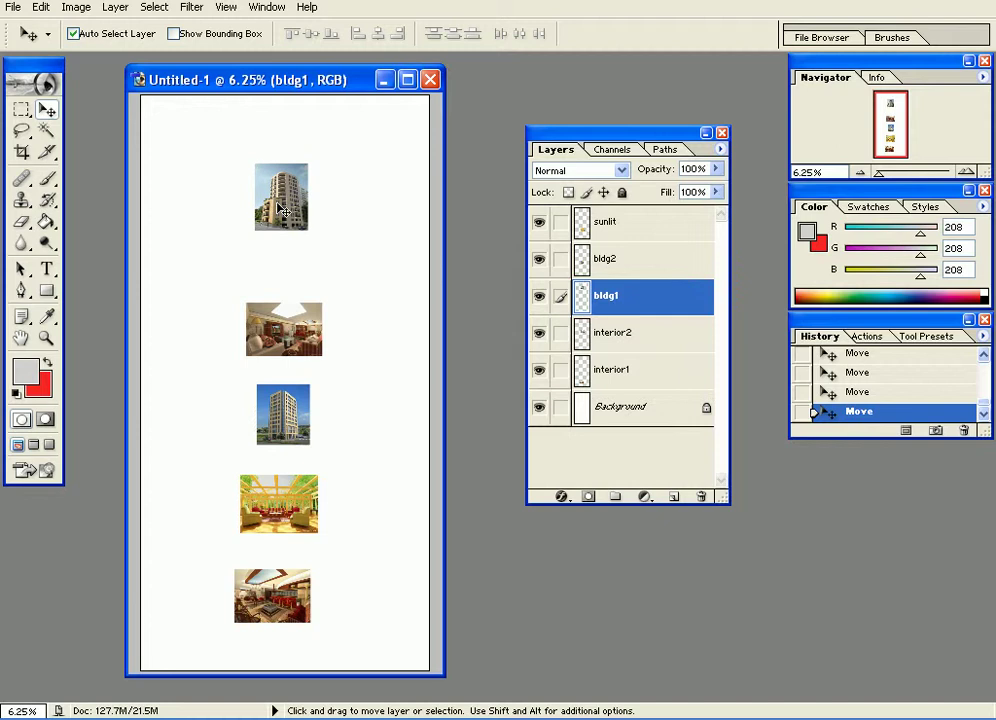
- Turn on Show Bounding Box for the Move tool and reposition the bldg1 picture near the top of the poster
{"action": "left_click", "coordinate": [175, 34]}
{"action": "left_click_drag", "start_coordinate": [283, 190], "coordinate": [279, 181]}
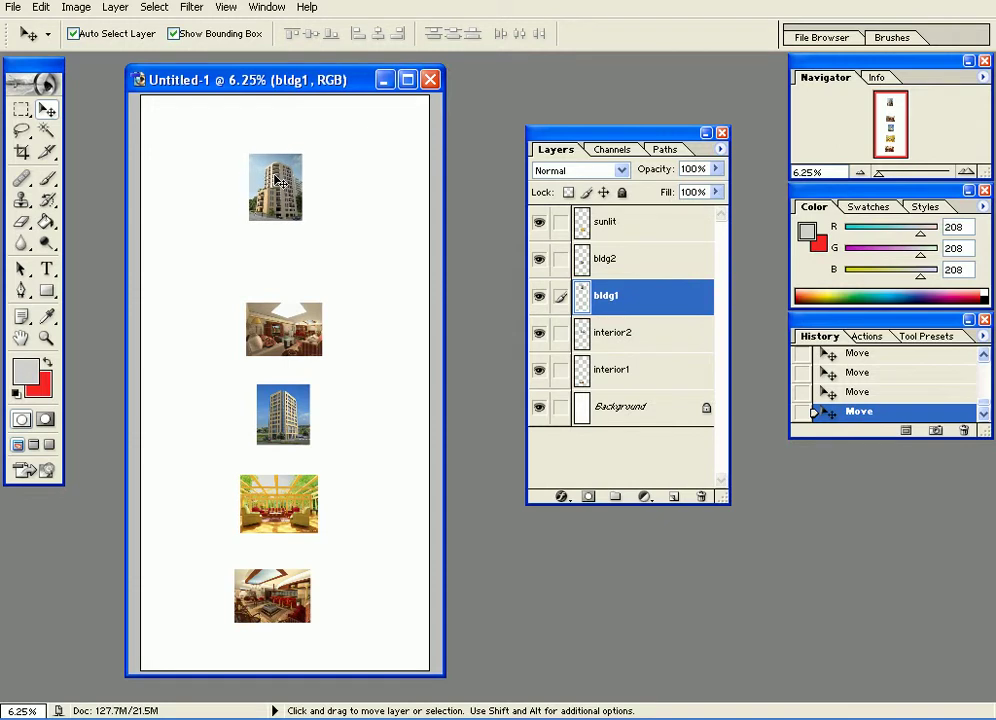
{"action": "key", "text": "ctrl+plus"}
{"action": "key", "text": "ctrl+plus"}
{"action": "key", "text": "ctrl+plus"}
{"action": "key", "text": "space"}
{"action": "left_click_drag", "start_coordinate": [283, 246], "coordinate": [275, 614]}
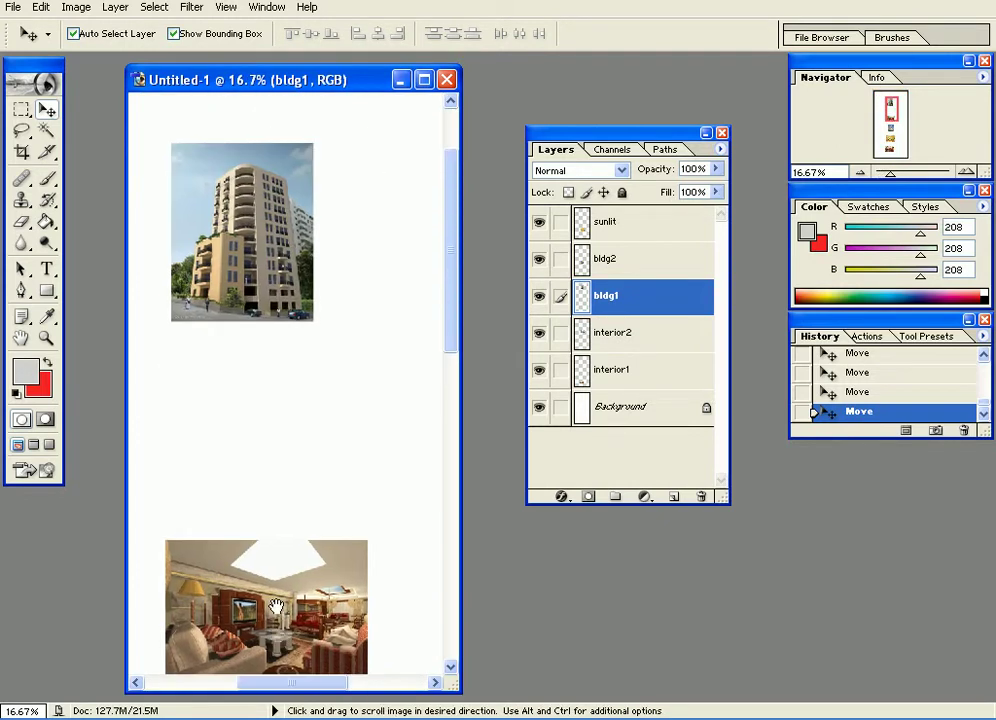
{"action": "scroll", "coordinate": [291, 460], "scroll_direction": "up", "scroll_amount": 2}
{"action": "left_click_drag", "start_coordinate": [182, 262], "coordinate": [241, 253]}
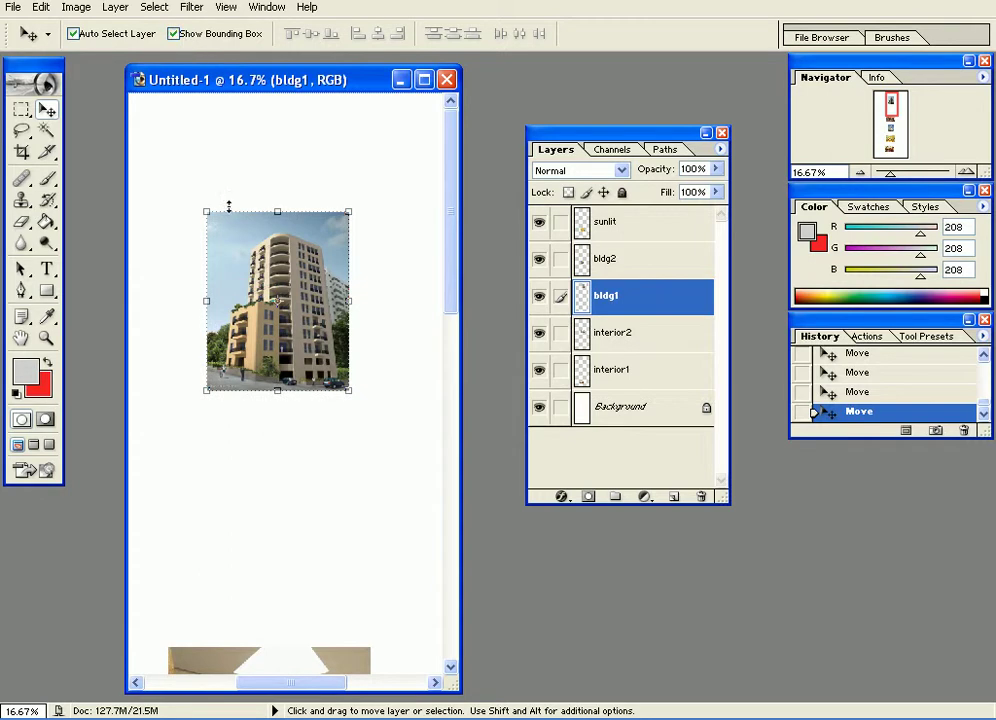
- Magnify the bldg1 picture to 25%, widen the document window and move the Layers palette clear of it
{"action": "key", "text": "ctrl+equal"}
{"action": "left_click_drag", "start_coordinate": [230, 215], "coordinate": [222, 249]}
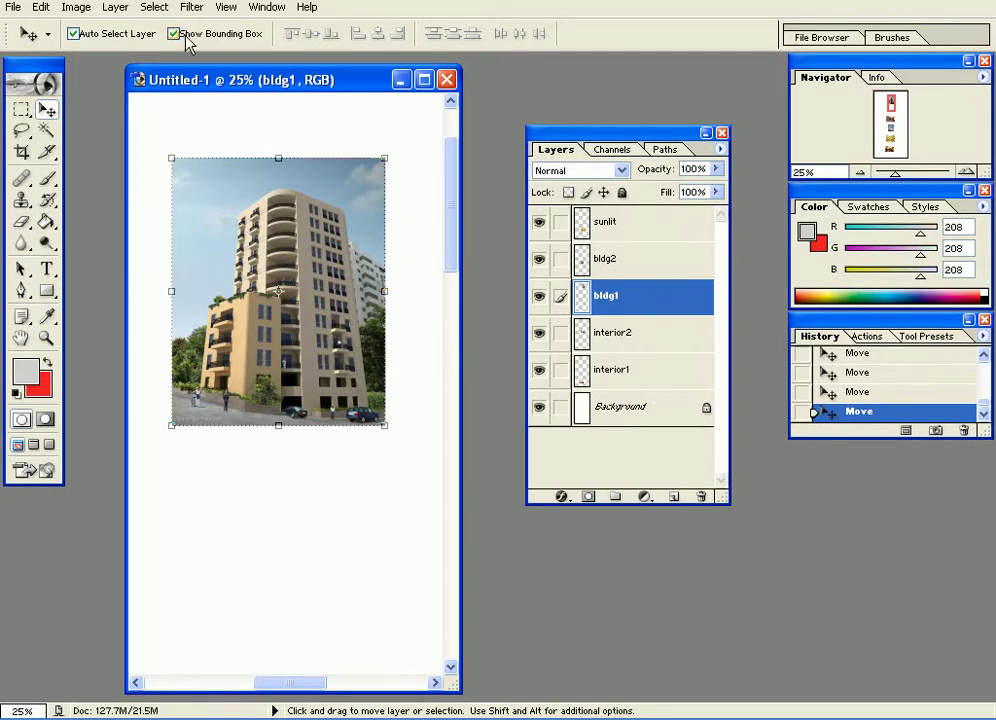
{"action": "left_click_drag", "start_coordinate": [460, 487], "coordinate": [693, 505]}
{"action": "left_click_drag", "start_coordinate": [619, 140], "coordinate": [790, 170]}
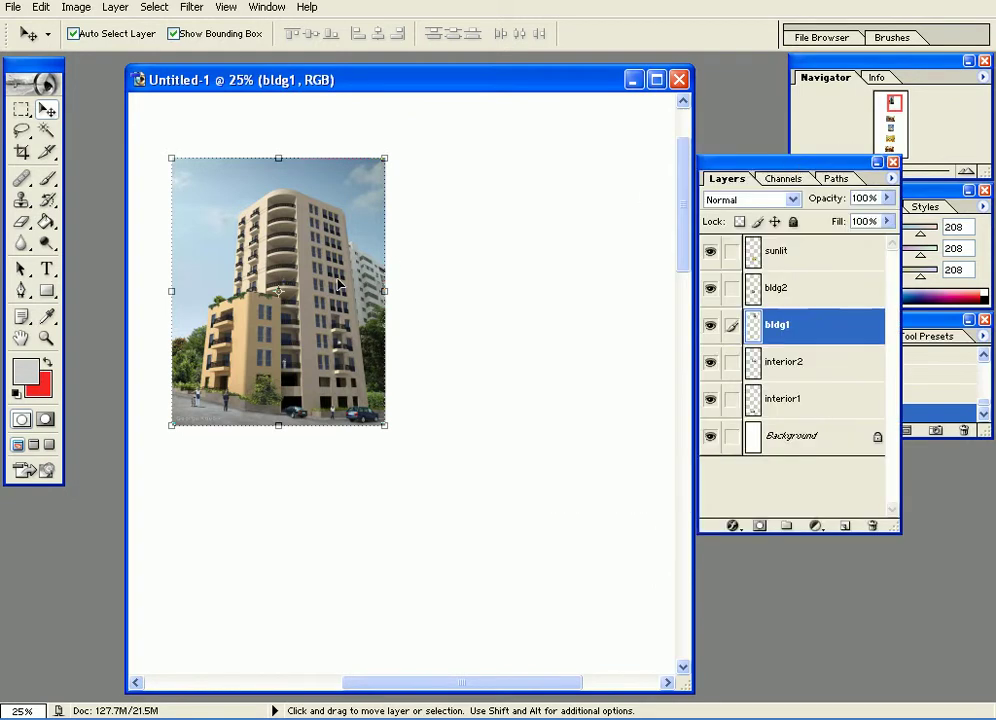
- Try stretching the bldg1 picture out of proportion, first to about 218% width, then to about 185% height, and cancel the transform
{"action": "left_click_drag", "start_coordinate": [385, 428], "coordinate": [638, 437]}
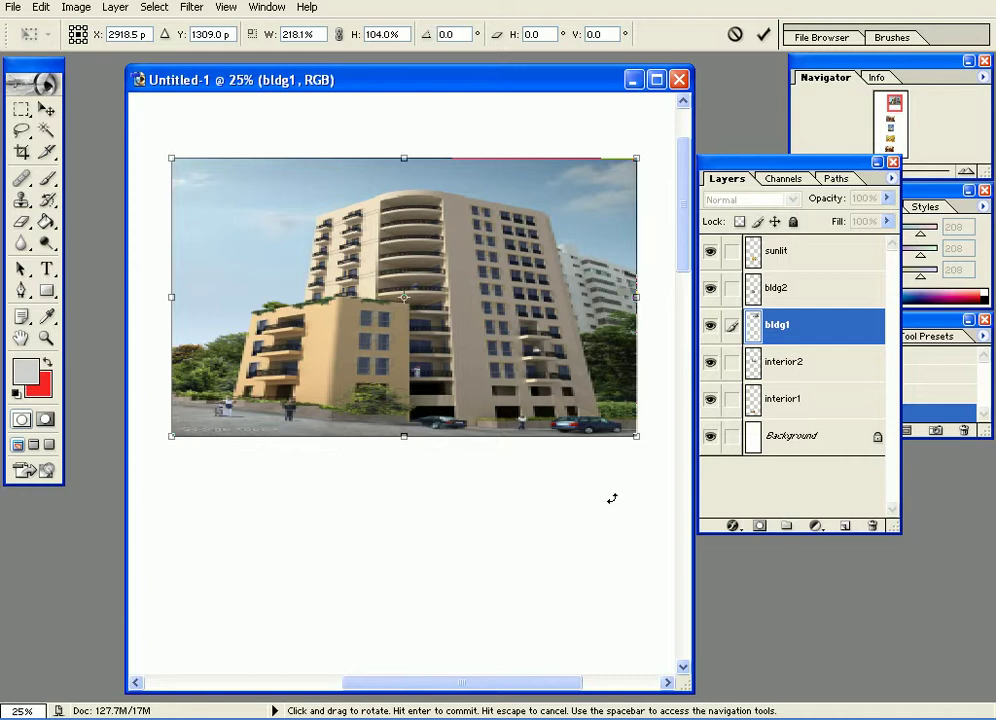
{"action": "left_click_drag", "start_coordinate": [638, 437], "coordinate": [388, 655]}
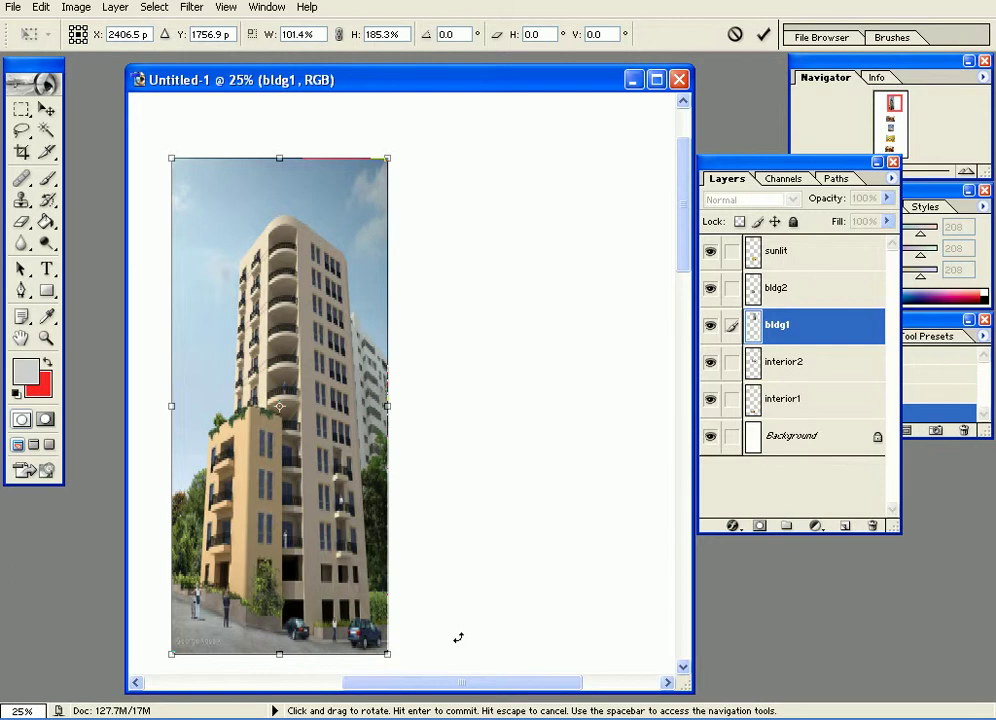
{"action": "key", "text": "Escape"}
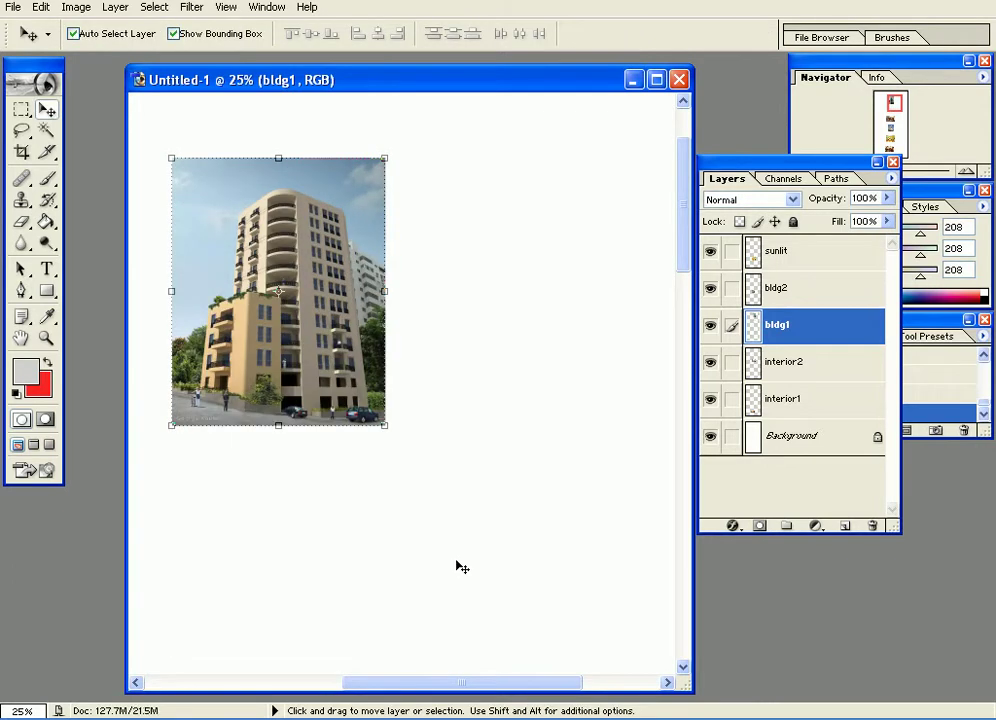
- Move the bldg1 picture slightly up and to the left on the poster
{"action": "left_click_drag", "start_coordinate": [307, 312], "coordinate": [240, 259]}
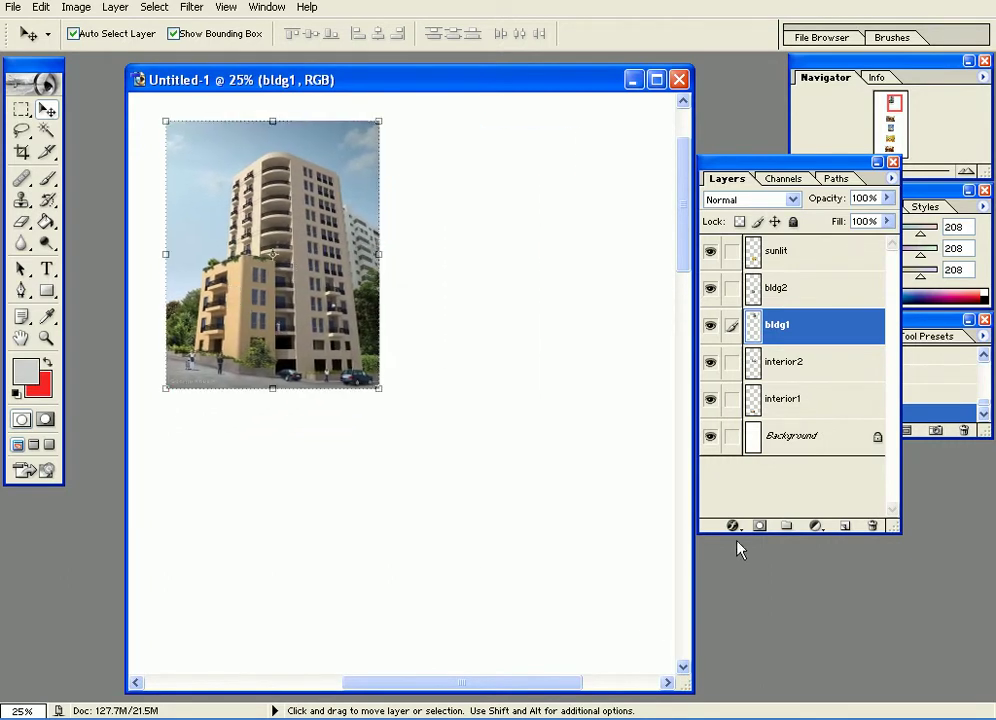
- Start opening another image and go to the ck5 folder on Local Disk (C:)
{"action": "double_click", "coordinate": [814, 582]}
{"action": "left_click", "coordinate": [443, 84]}
{"action": "left_click", "coordinate": [407, 172]}
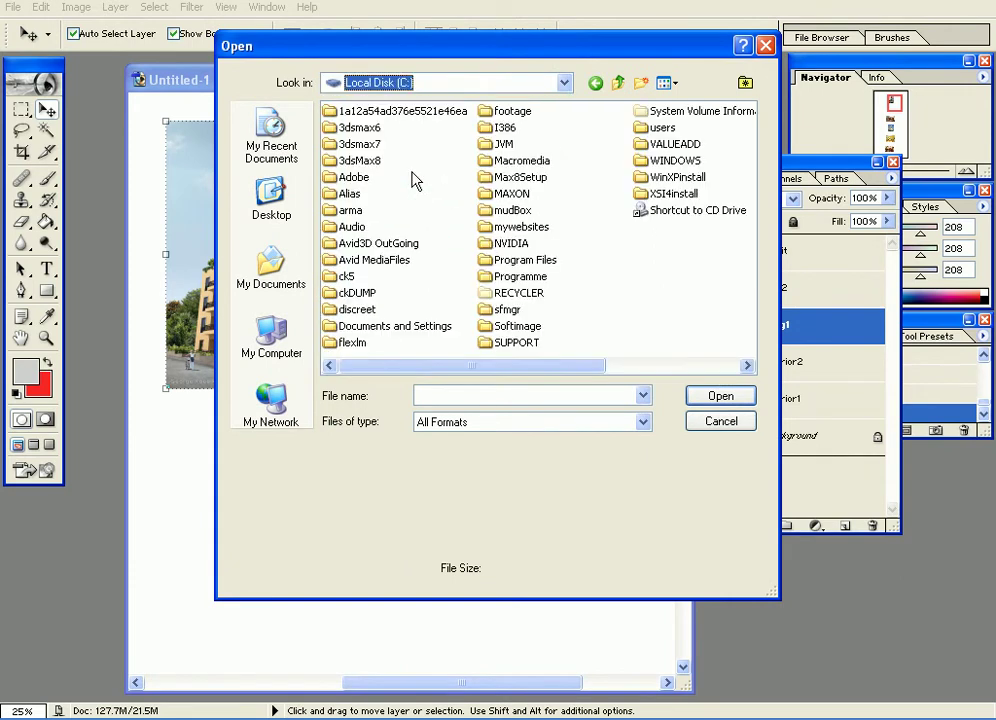
{"action": "left_click", "coordinate": [352, 210]}
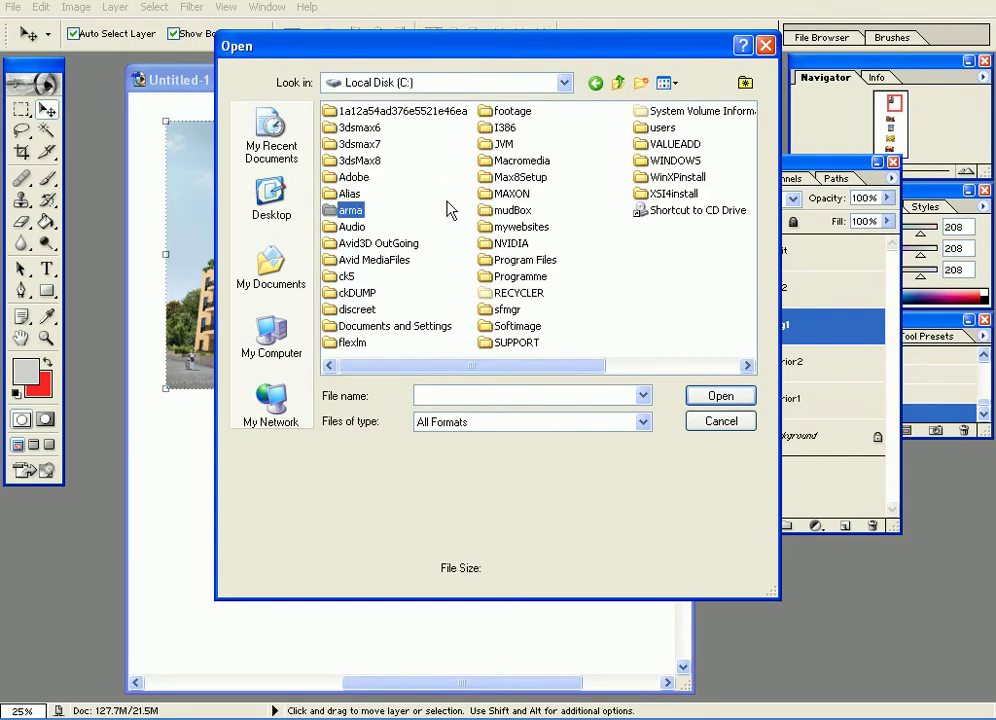
{"action": "key", "text": "Down"}
{"action": "key", "text": "Down"}
{"action": "key", "text": "Down"}
{"action": "key", "text": "Down"}
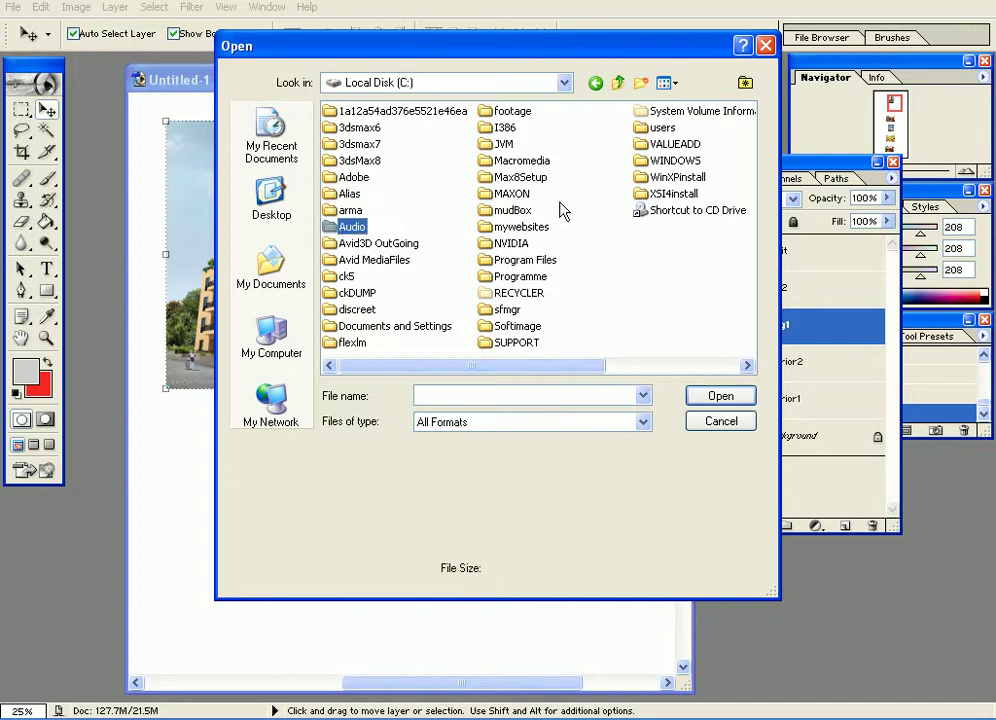
{"action": "key", "text": "Return"}
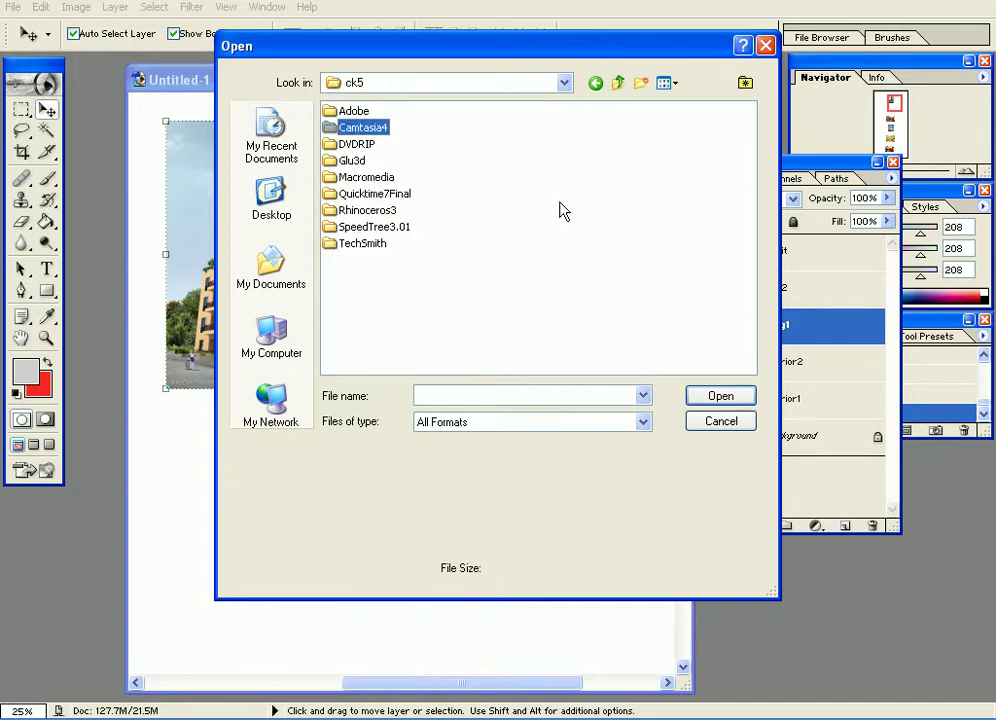
- Browse the subfolders of ck5 down to the Samples folder
{"action": "key", "text": "Down"}
{"action": "key", "text": "Down"}
{"action": "key", "text": "Down"}
{"action": "key", "text": "Up"}
{"action": "key", "text": "Up"}
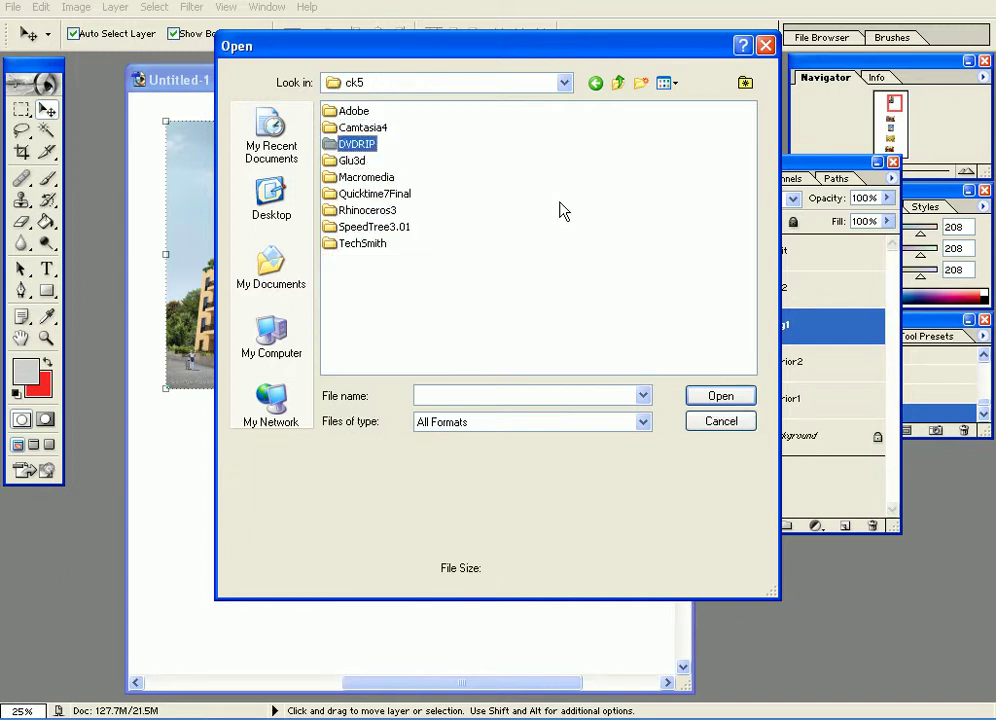
{"action": "key", "text": "Up"}
{"action": "key", "text": "Return"}
{"action": "key", "text": "BackSpace"}
{"action": "key", "text": "Up"}
{"action": "key", "text": "Return"}
{"action": "key", "text": "Down"}
{"action": "key", "text": "Return"}
{"action": "key", "text": "Down"}
{"action": "key", "text": "Down"}
{"action": "key", "text": "Down"}
{"action": "key", "text": "Down"}
{"action": "key", "text": "Down"}
{"action": "key", "text": "Down"}
{"action": "key", "text": "Down"}
{"action": "key", "text": "Return"}
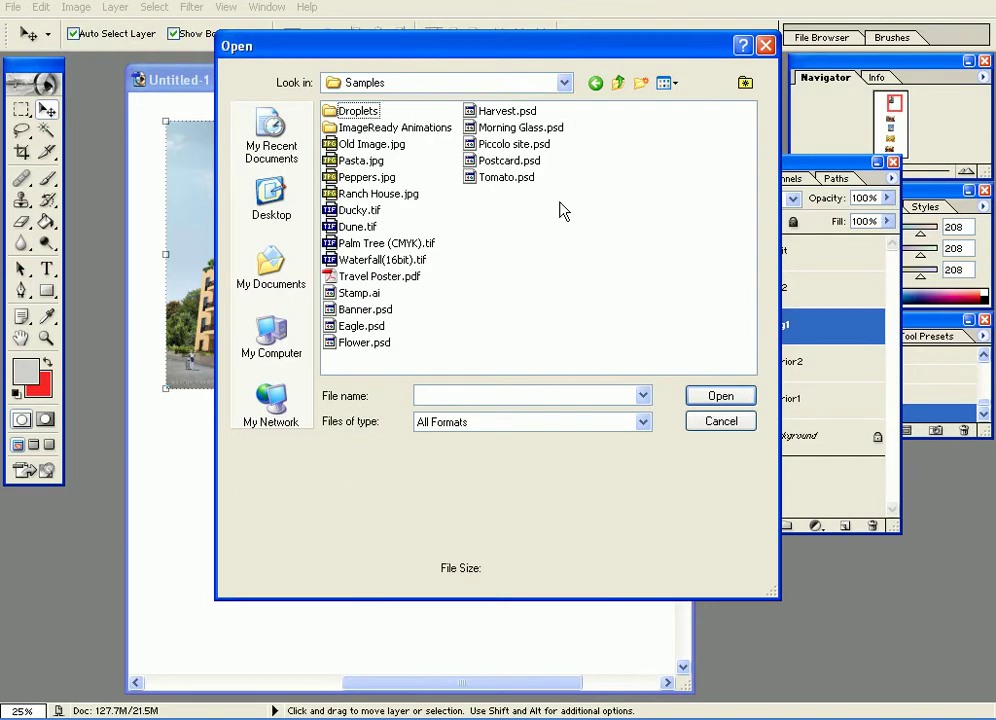
- Open Old Image.jpg and place the portrait on the poster beside the bldg1 picture
{"action": "key", "text": "Down"}
{"action": "key", "text": "Down"}
{"action": "key", "text": "Return"}
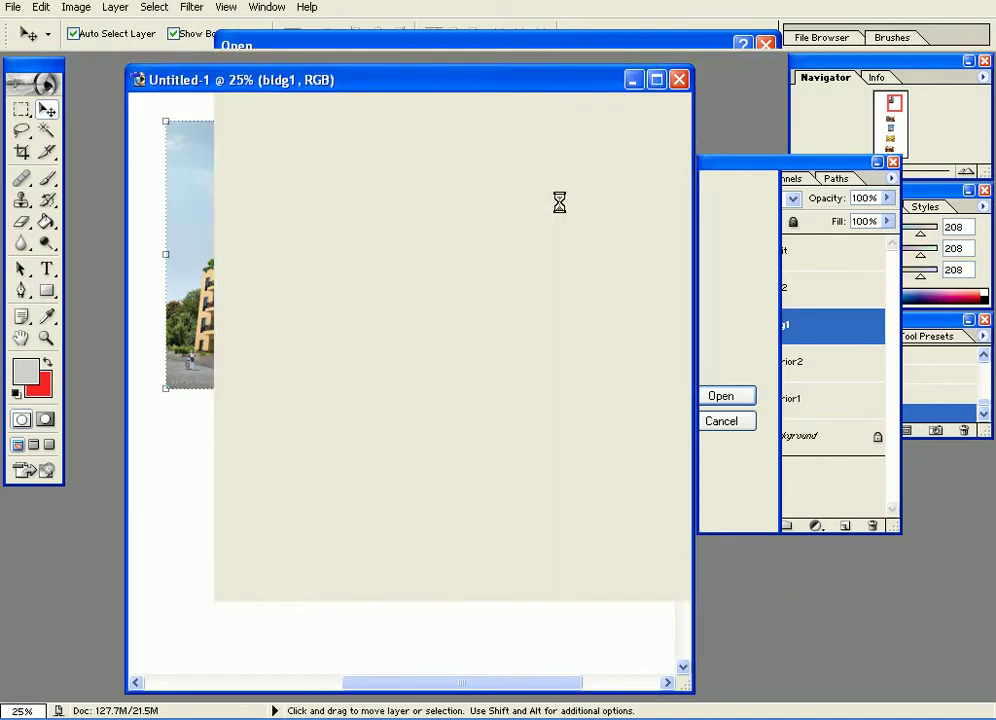
{"action": "left_click_drag", "start_coordinate": [602, 330], "coordinate": [488, 320]}
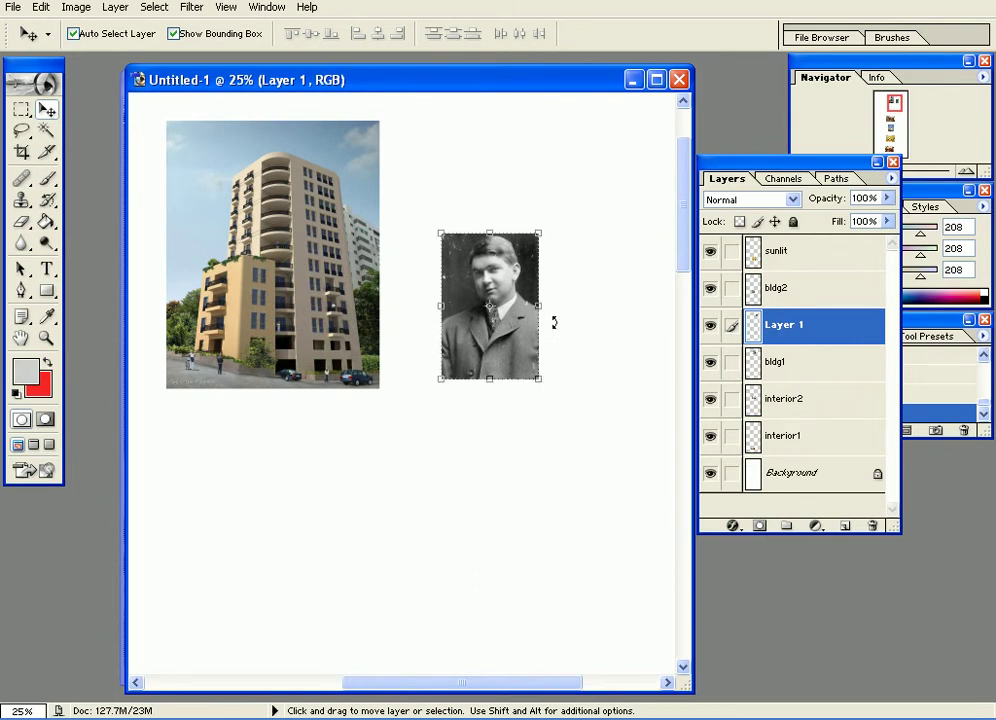
- Try squeezing the portrait out of proportion, first to about 62% width, then in height, cancelling each transform
{"action": "key", "text": "ctrl+plus"}
{"action": "key", "text": "ctrl+plus"}
{"action": "key", "text": "ctrl+plus"}
{"action": "key", "text": "ctrl+plus"}
{"action": "left_click_drag", "start_coordinate": [574, 276], "coordinate": [228, 578]}
{"action": "key", "text": "ctrl+plus"}
{"action": "key", "text": "ctrl+minus"}
{"action": "key", "text": "ctrl+minus"}
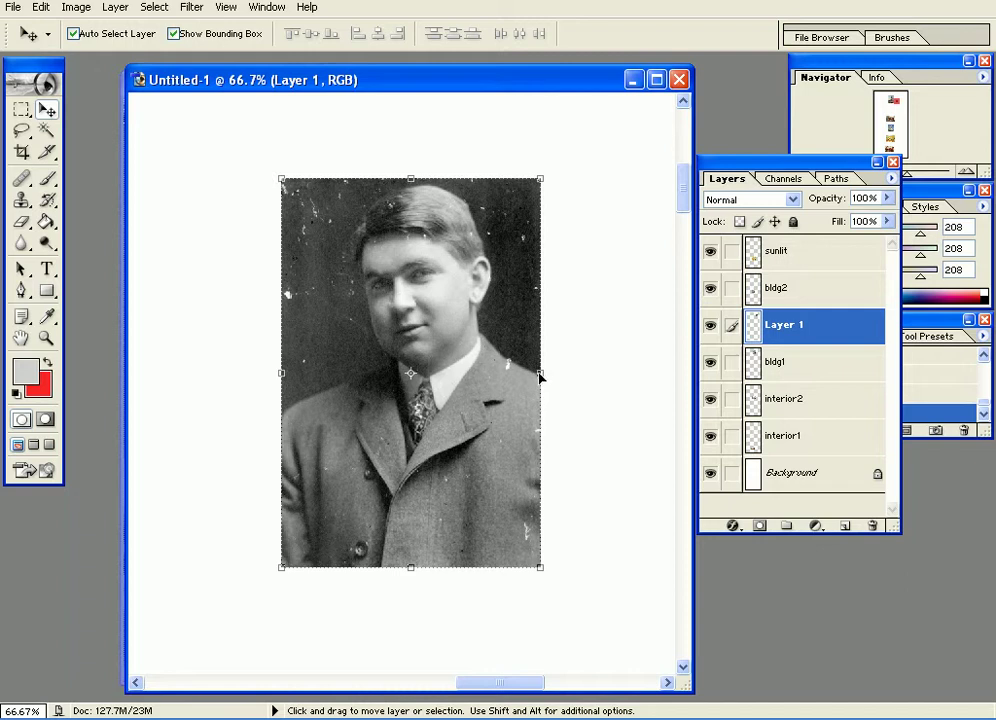
{"action": "left_click_drag", "start_coordinate": [540, 374], "coordinate": [444, 373]}
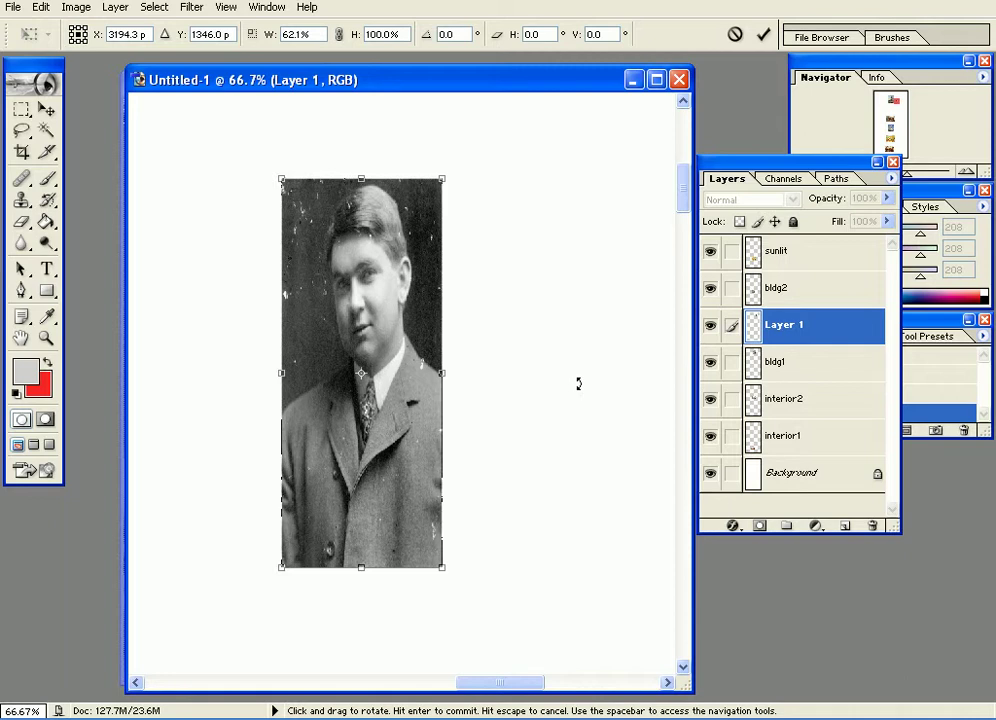
{"action": "key", "text": "Escape"}
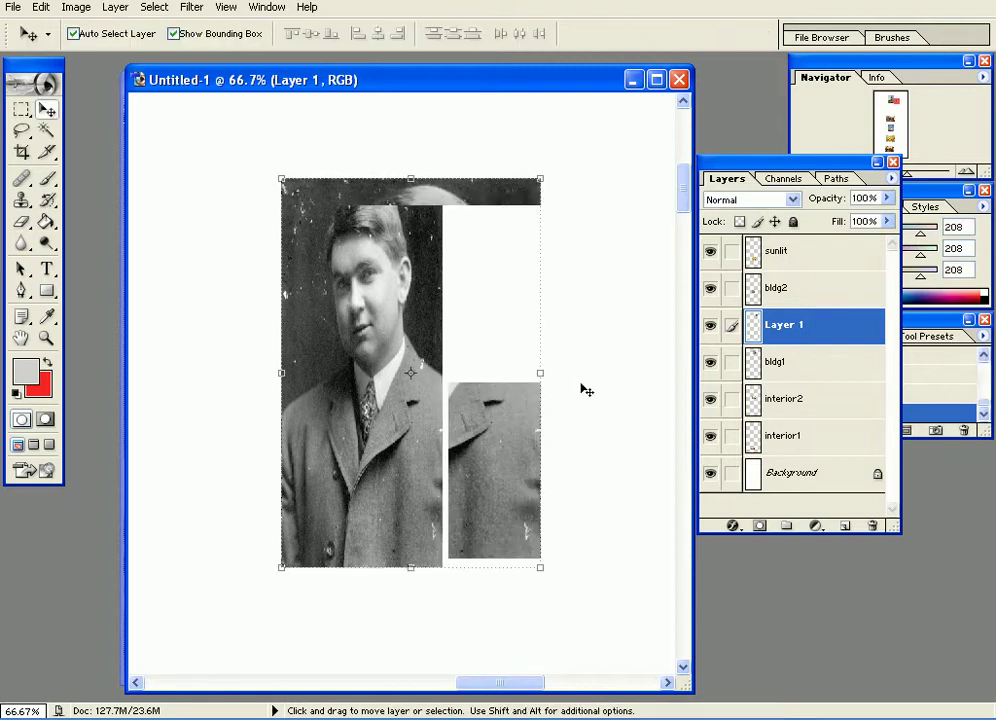
{"action": "left_click_drag", "start_coordinate": [412, 178], "coordinate": [411, 303]}
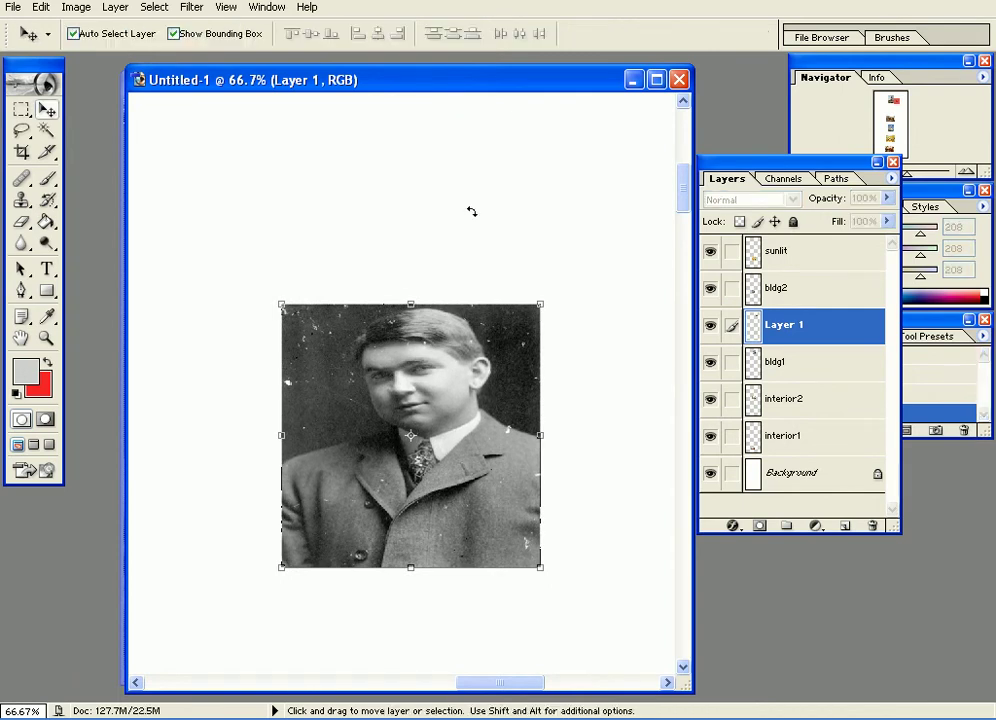
{"action": "key", "text": "Escape"}
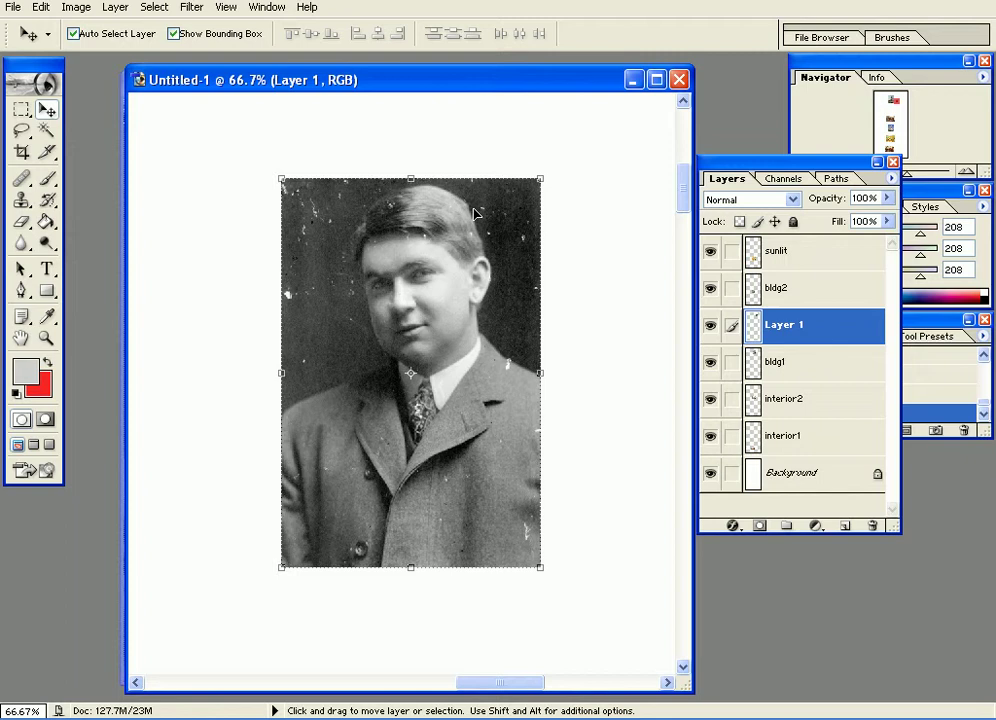
- Shift the portrait slightly on the poster and try stretching it wider, cancelling the stretch
{"action": "left_click_drag", "start_coordinate": [298, 217], "coordinate": [250, 185]}
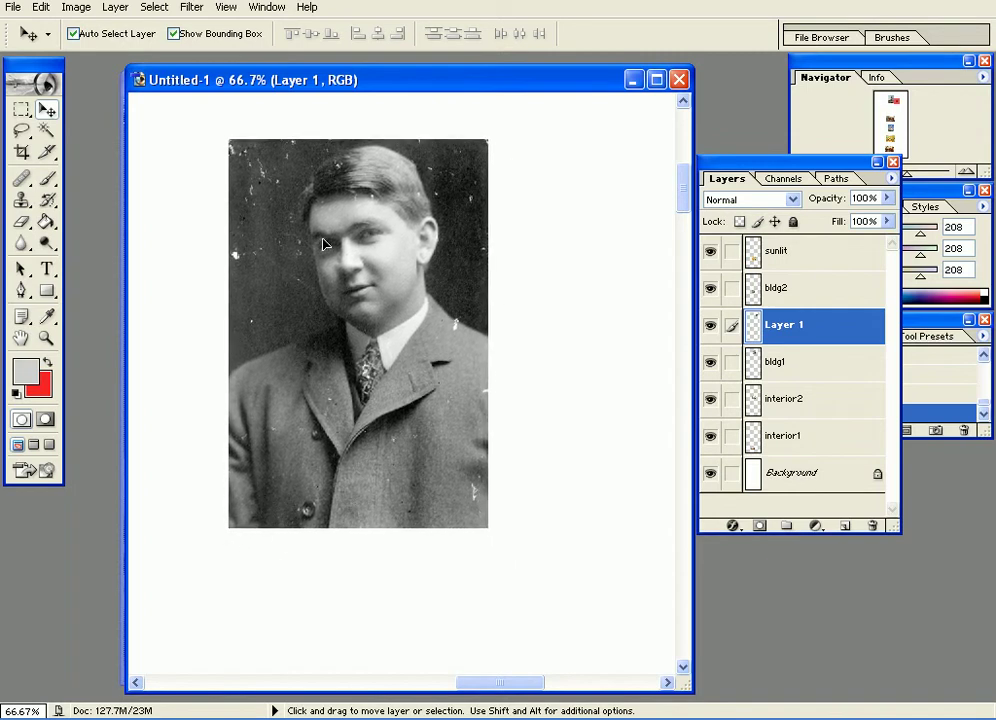
{"action": "left_click_drag", "start_coordinate": [323, 250], "coordinate": [325, 318]}
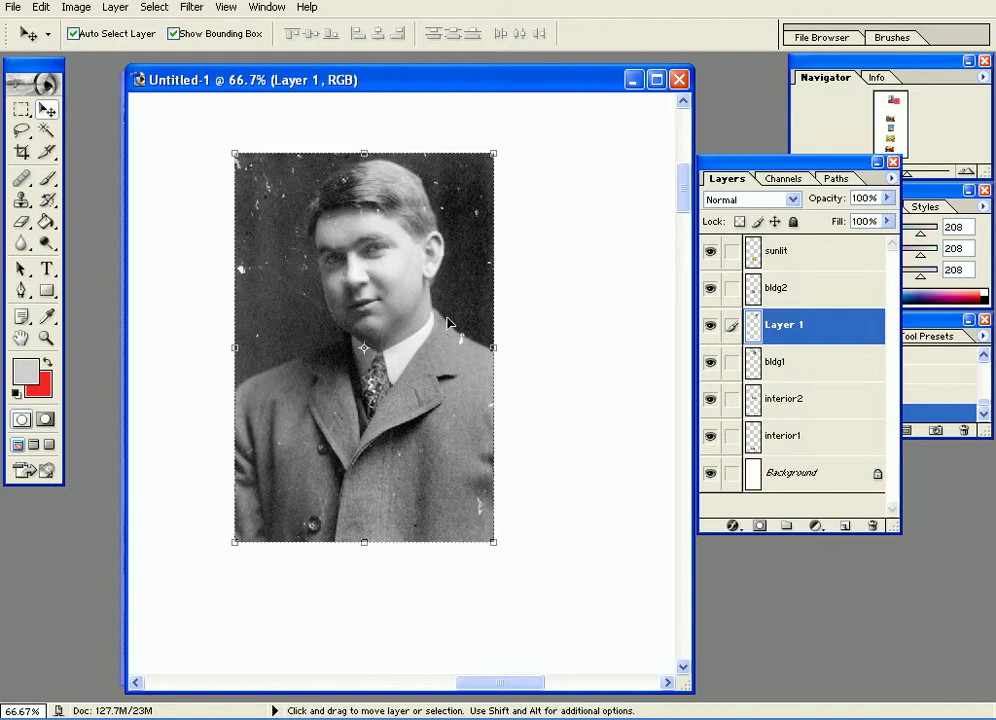
{"action": "left_click_drag", "start_coordinate": [493, 347], "coordinate": [638, 337]}
{"action": "key", "text": "Escape"}
{"action": "mouse_move", "coordinate": [358, 151]}
{"action": "left_mouse_down"}
{"action": "mouse_move", "coordinate": [361, 291]}
{"action": "mouse_move", "coordinate": [361, 151]}
{"action": "left_mouse_up"}
{"action": "left_click_drag", "start_coordinate": [374, 286], "coordinate": [337, 260]}
- Move the portrait farther up the poster, apply the transform and undo the last change
{"action": "key", "text": "ctrl+minus"}
{"action": "key", "text": "ctrl+minus"}
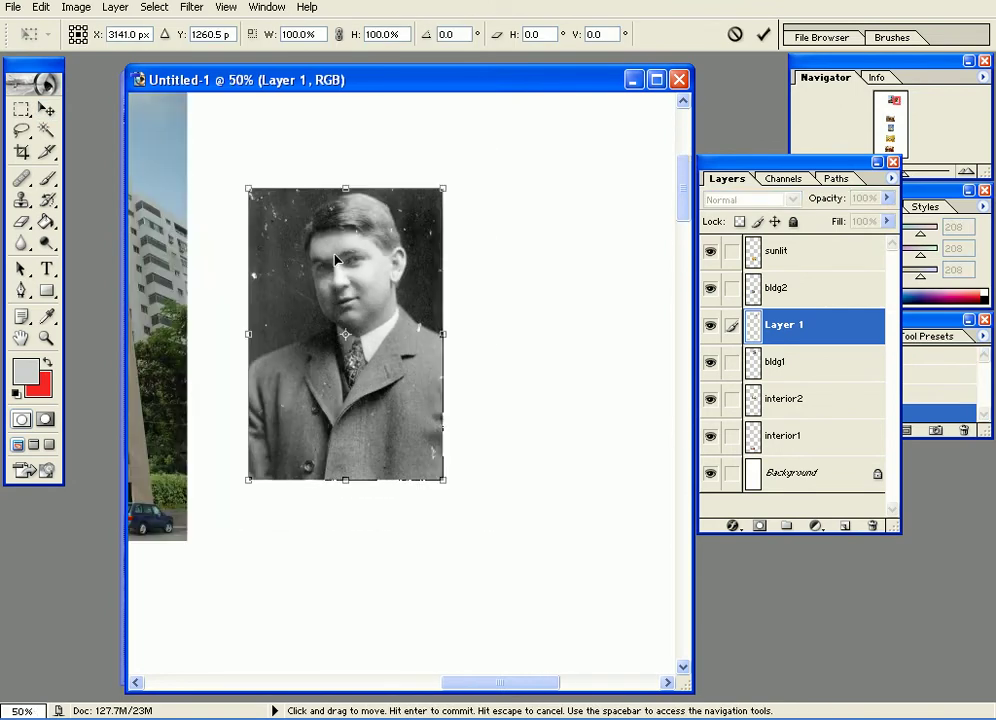
{"action": "left_click_drag", "start_coordinate": [431, 449], "coordinate": [443, 306]}
{"action": "key", "text": "Return"}
{"action": "key", "text": "ctrl+z"}
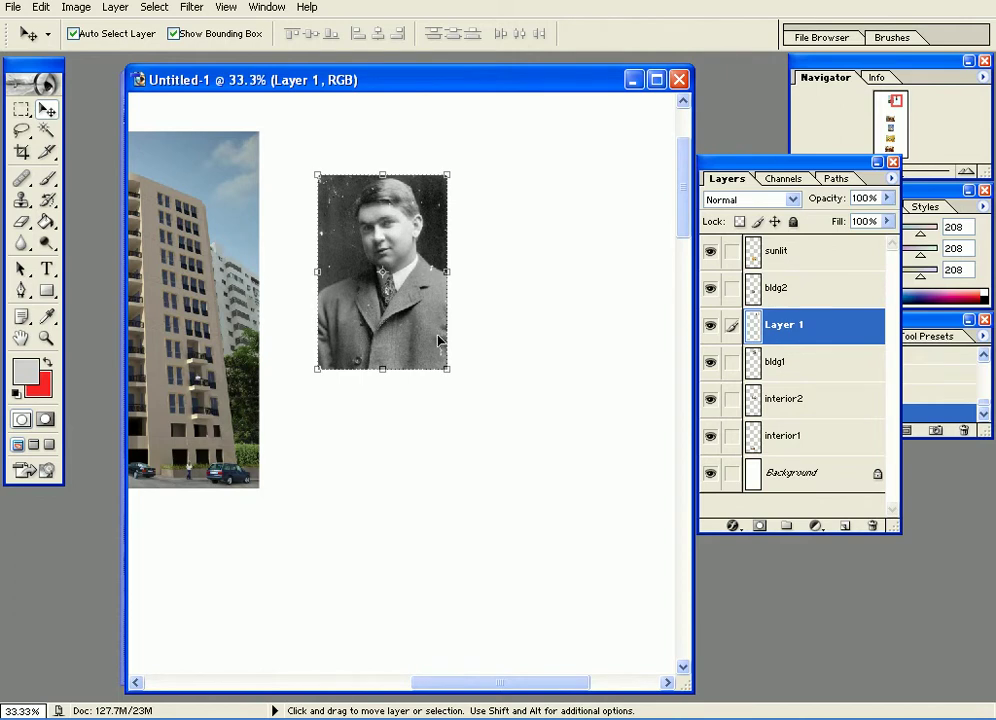
- Try enlarging the portrait from its corner, first unconstrained to about 261% by 182%, then proportionally to 197%, cancelling both
{"action": "left_click_drag", "start_coordinate": [444, 369], "coordinate": [656, 527]}
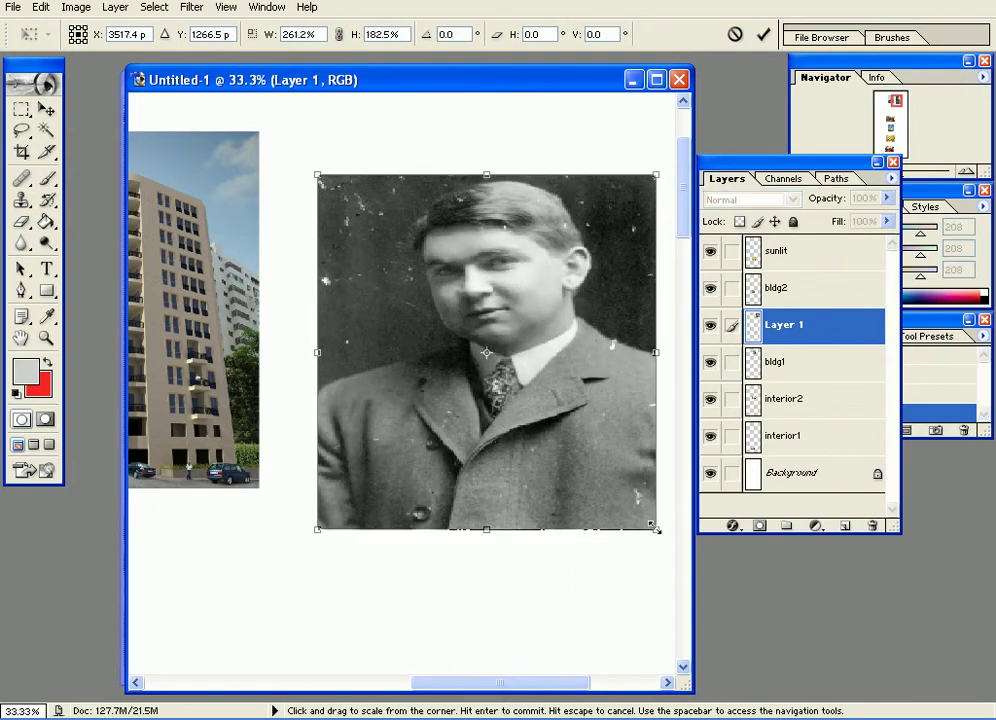
{"action": "key", "text": "Escape"}
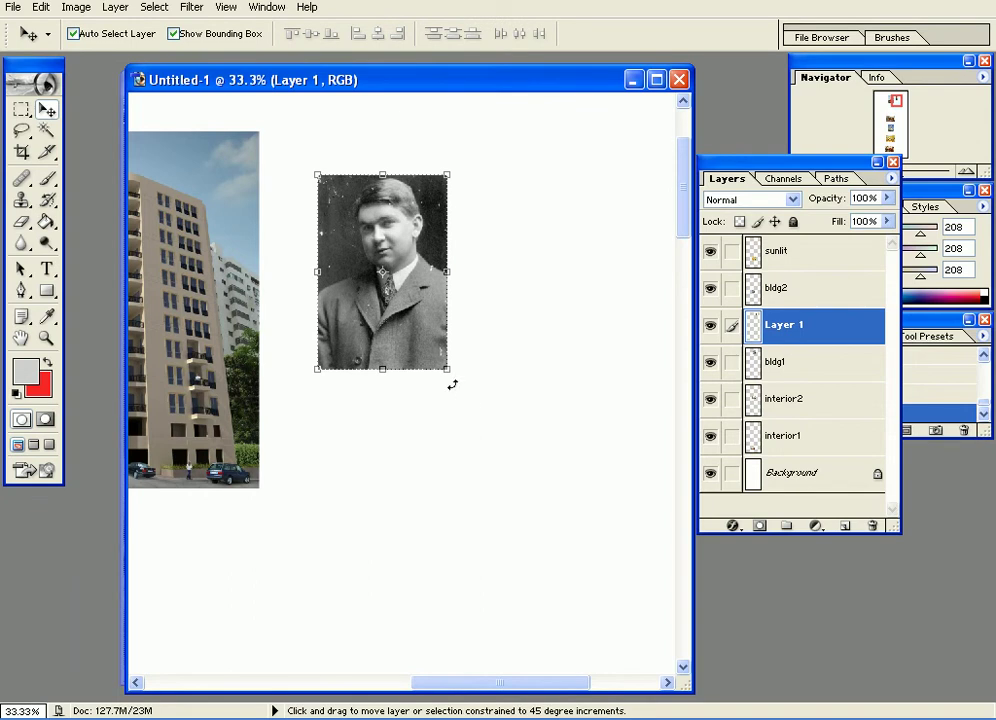
{"action": "left_click_drag", "start_coordinate": [446, 370], "coordinate": [605, 531]}
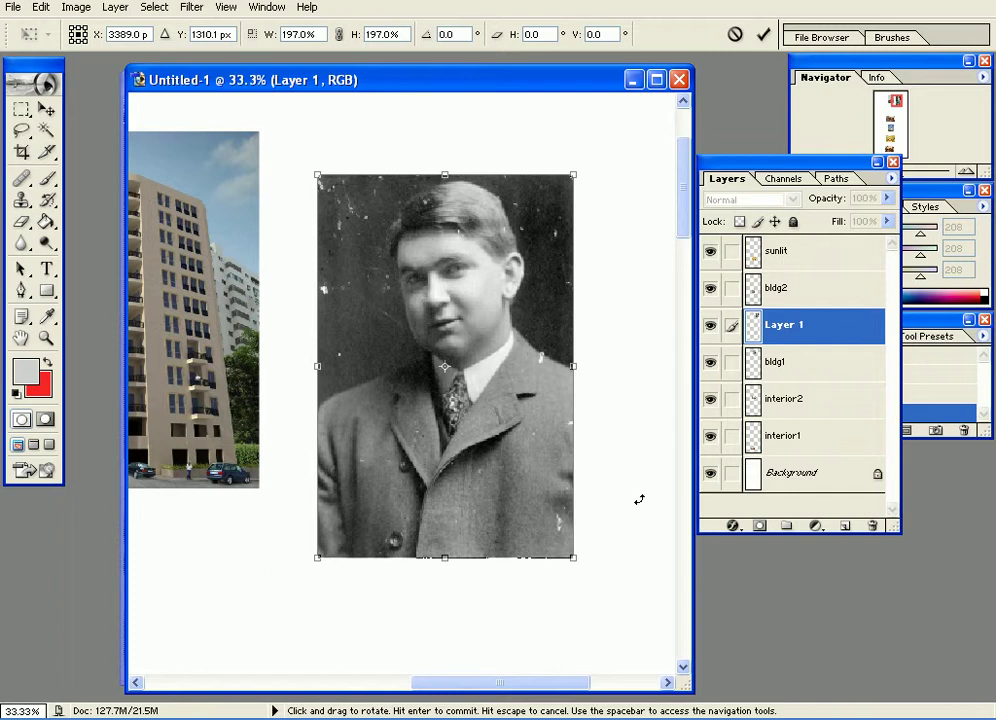
{"action": "key", "text": "Escape"}
- Reposition the portrait to the right of bldg1 and switch Show Bounding Box off and back on
{"action": "left_click_drag", "start_coordinate": [402, 210], "coordinate": [465, 218]}
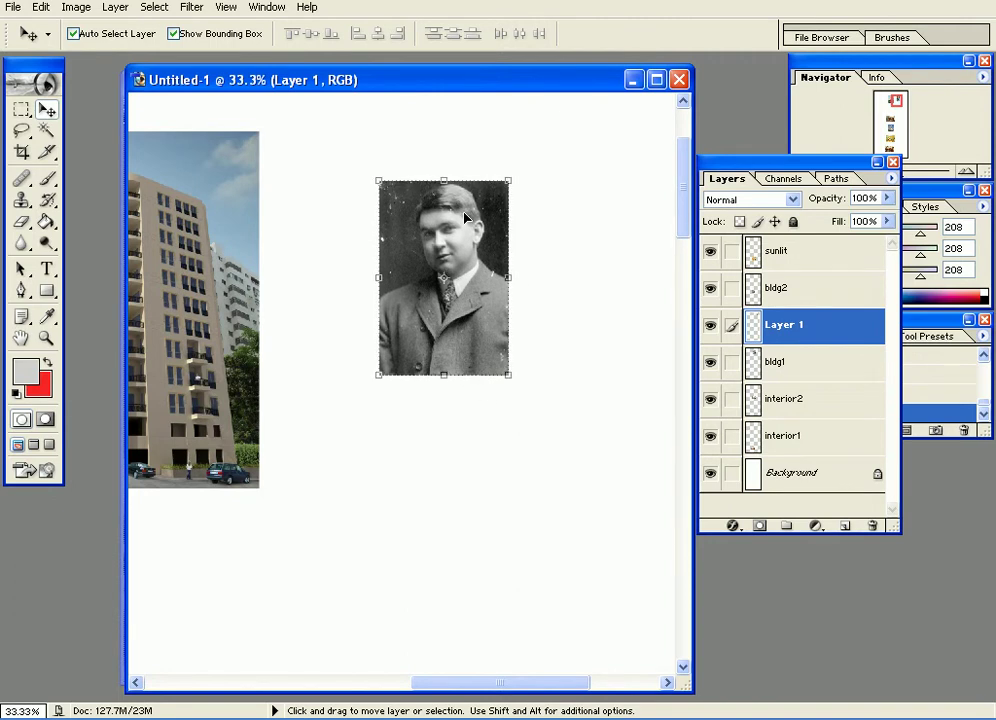
{"action": "left_click", "coordinate": [177, 34]}
{"action": "left_click", "coordinate": [206, 36]}
{"action": "left_click_drag", "start_coordinate": [401, 222], "coordinate": [379, 217]}
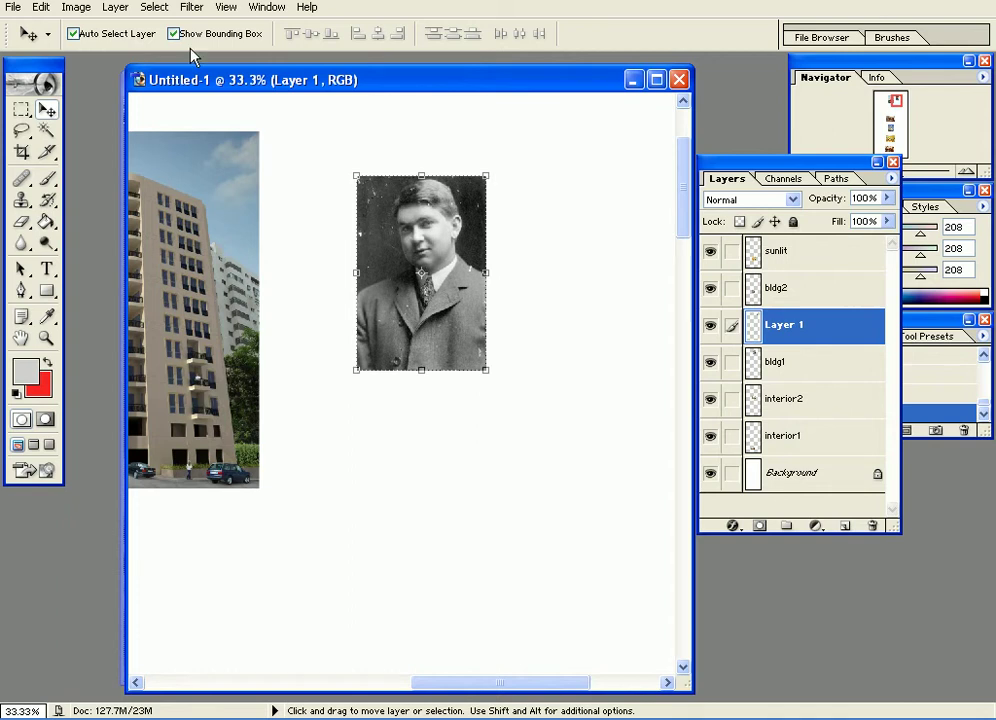
- Try enlarging the portrait proportionally to about 197.3% and moving it up and left, cancelling the transform
{"action": "key", "text": "shift"}
{"action": "left_click_drag", "start_coordinate": [489, 372], "coordinate": [651, 535]}
{"action": "left_click_drag", "start_coordinate": [569, 445], "coordinate": [533, 385]}
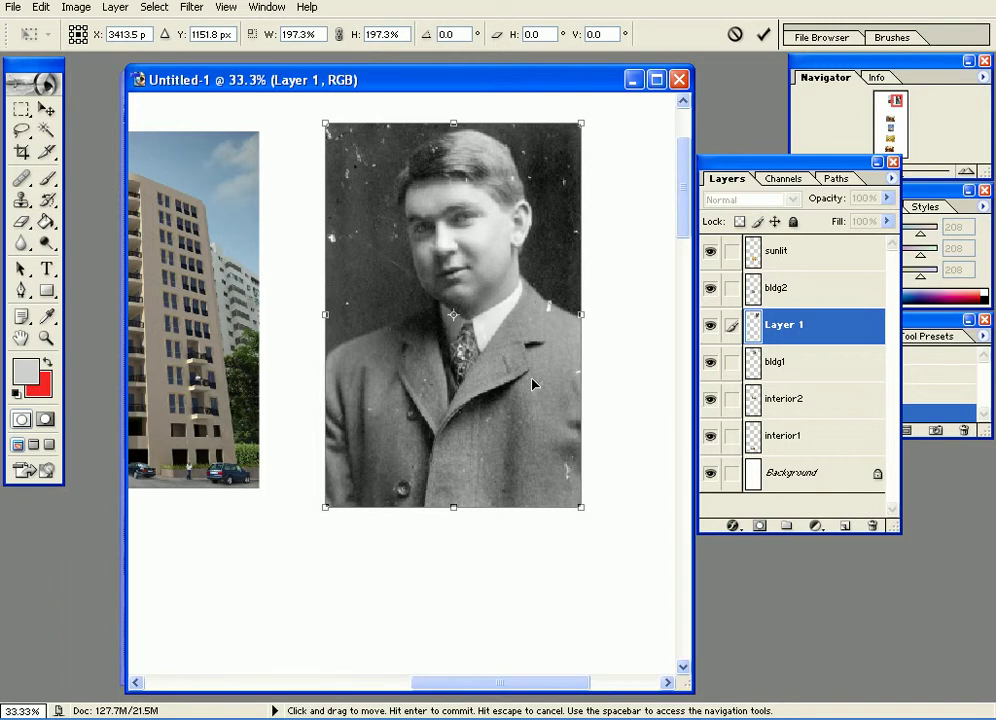
{"action": "key", "text": "Escape"}
- Try stretching the portrait in width and then in height, cancelling each transform
{"action": "left_click_drag", "start_coordinate": [487, 278], "coordinate": [673, 289]}
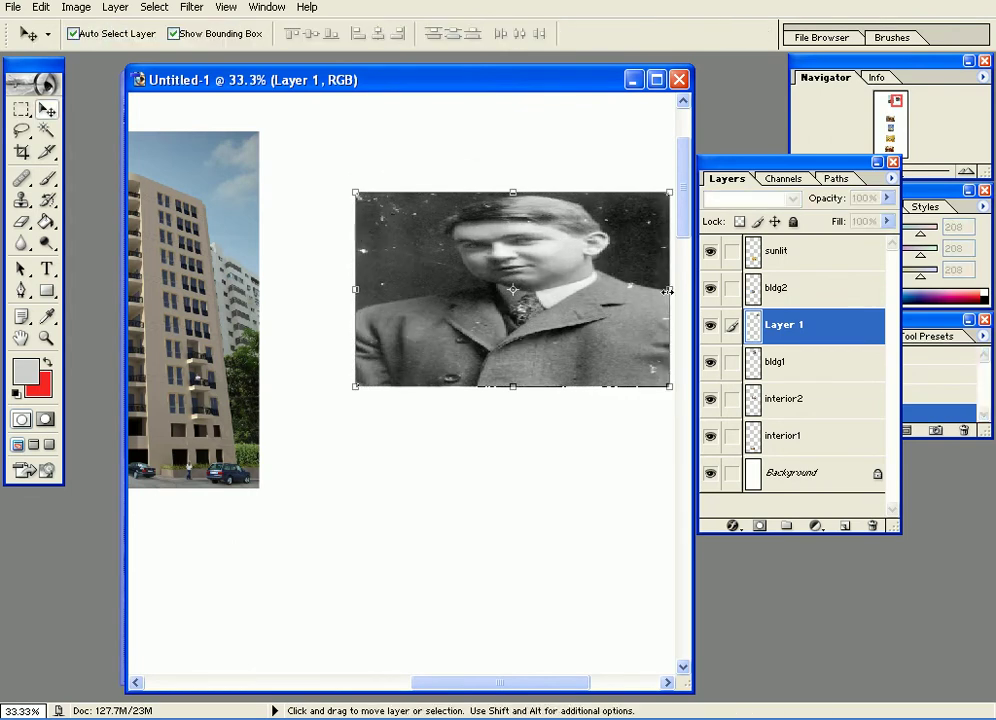
{"action": "key", "text": "Escape"}
{"action": "left_click_drag", "start_coordinate": [420, 386], "coordinate": [455, 544]}
{"action": "key", "text": "Escape"}
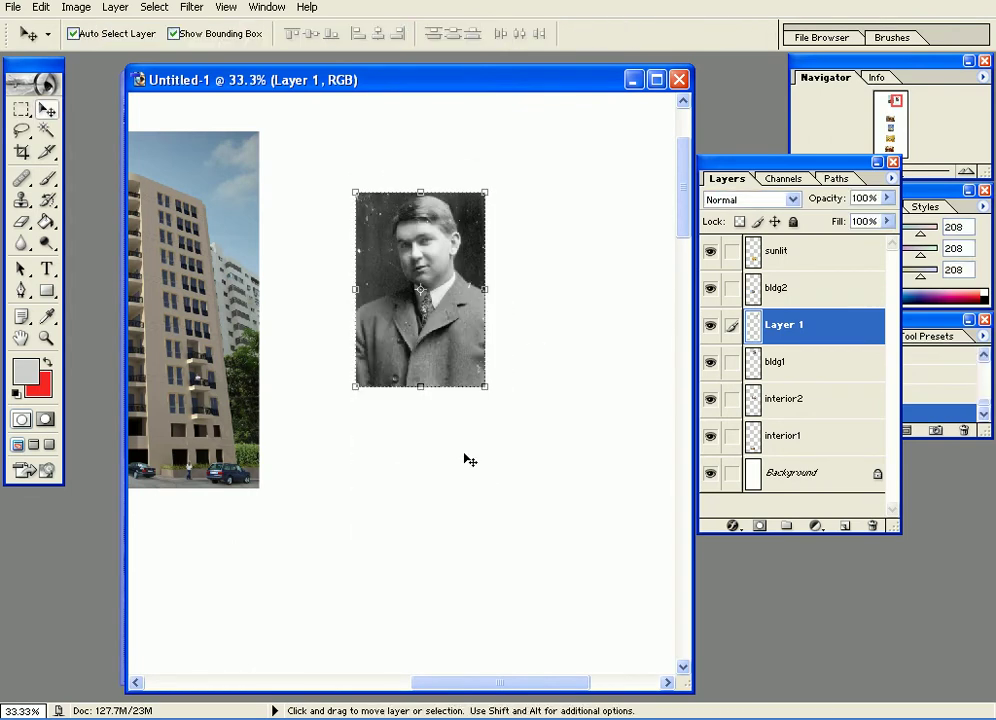
- Enlarge the portrait proportionally from its corner, fit it beside the bldg1 picture and apply the transform
{"action": "left_click_drag", "start_coordinate": [486, 387], "coordinate": [640, 575]}
{"action": "left_click_drag", "start_coordinate": [577, 507], "coordinate": [538, 448]}
{"action": "left_click_drag", "start_coordinate": [574, 524], "coordinate": [630, 604]}
{"action": "key", "text": "Return"}
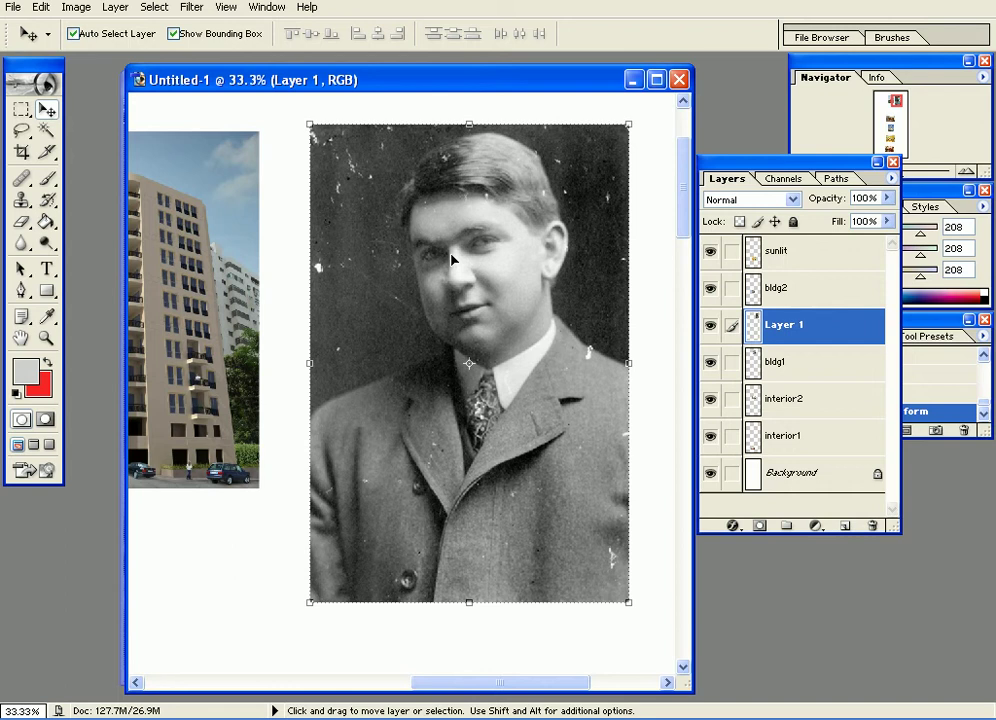
- Arrange bldg1 at the poster's upper left, with interior2 and sunlit below it, and bldg2 beneath the portrait
{"action": "scroll", "coordinate": [452, 259], "scroll_direction": "down", "scroll_amount": 2}
{"action": "scroll", "coordinate": [452, 259], "scroll_direction": "down", "scroll_amount": 1}
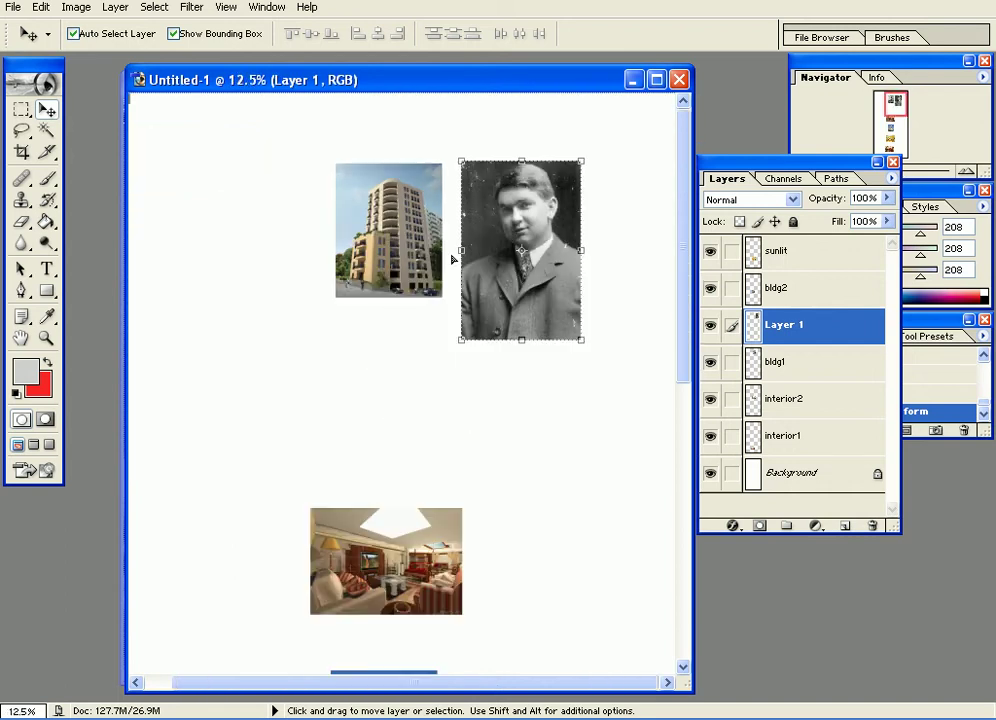
{"action": "scroll", "coordinate": [452, 259], "scroll_direction": "down", "scroll_amount": 1}
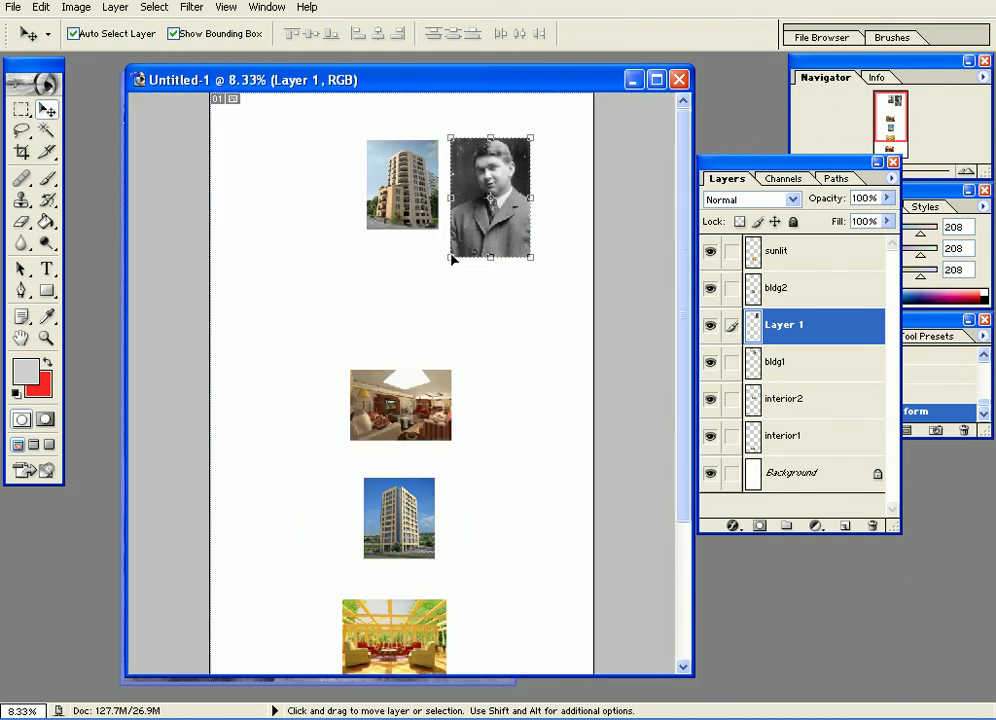
{"action": "scroll", "coordinate": [452, 260], "scroll_direction": "up", "scroll_amount": 2}
{"action": "left_click_drag", "start_coordinate": [452, 260], "coordinate": [333, 533]}
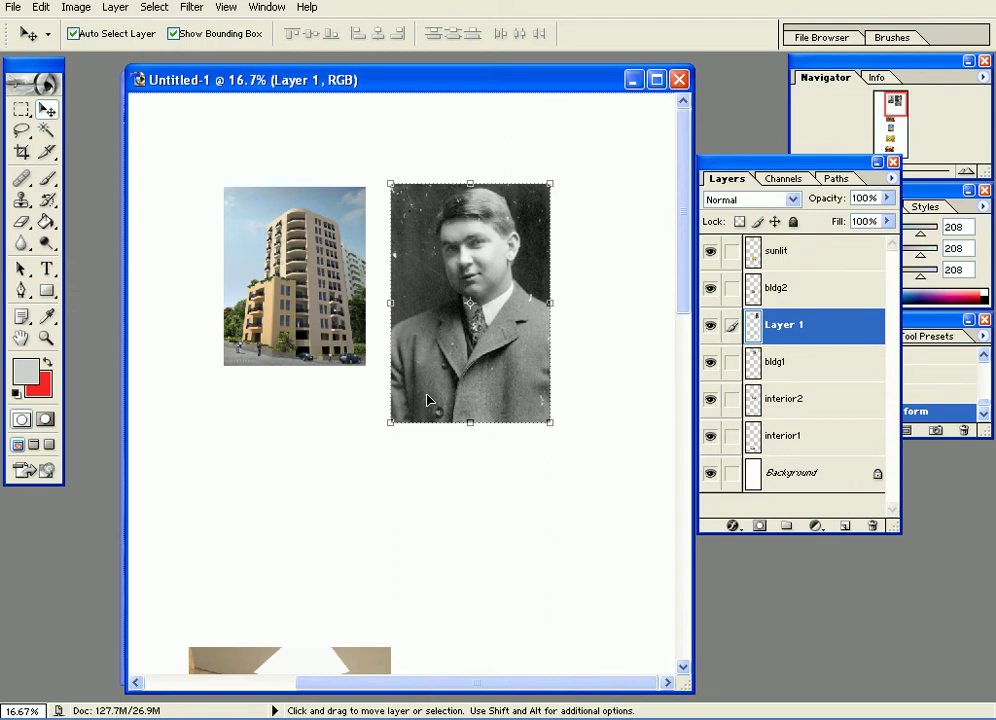
{"action": "key", "text": "ctrl+minus"}
{"action": "key", "text": "ctrl+minus"}
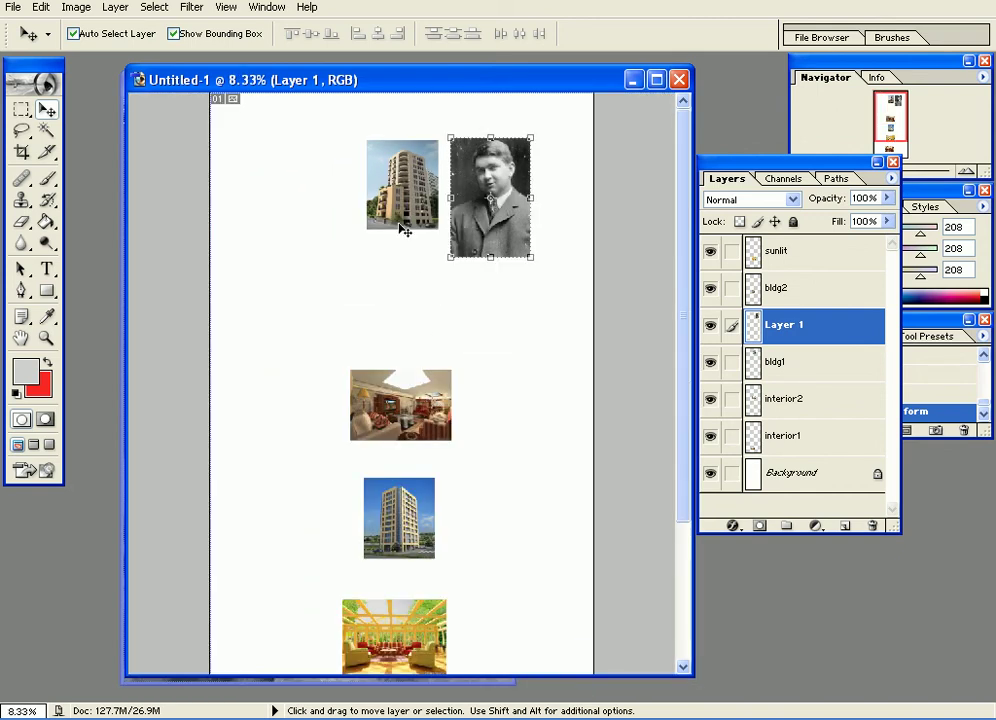
{"action": "left_click_drag", "start_coordinate": [400, 185], "coordinate": [300, 179]}
{"action": "left_click_drag", "start_coordinate": [400, 400], "coordinate": [338, 293]}
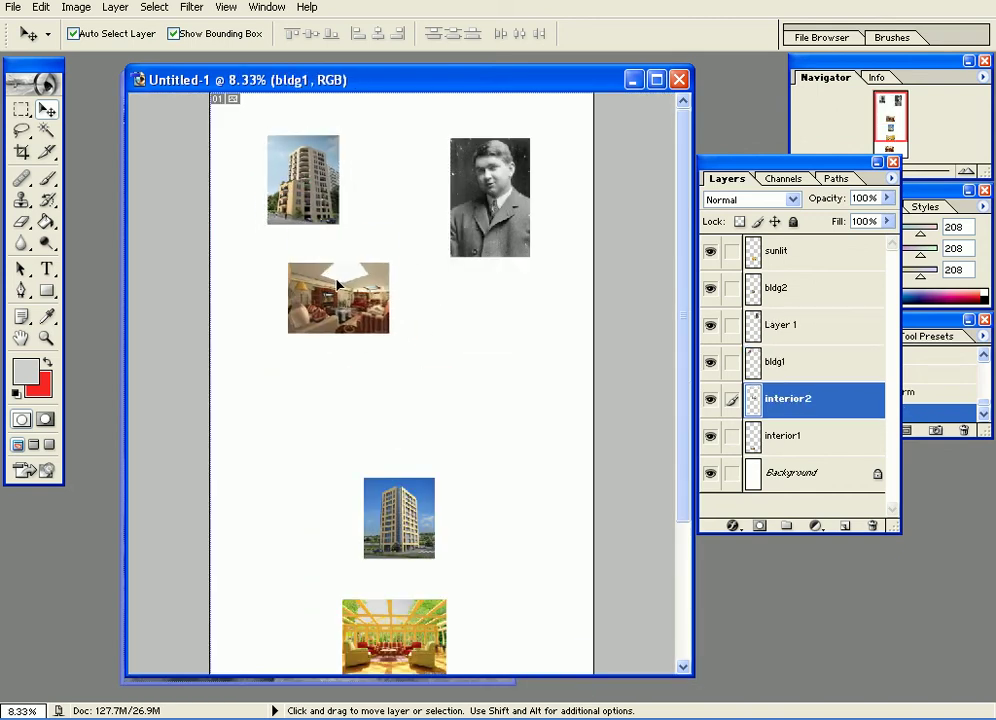
{"action": "left_click_drag", "start_coordinate": [400, 520], "coordinate": [488, 332]}
{"action": "left_click_drag", "start_coordinate": [423, 606], "coordinate": [340, 381]}
- Turn off Auto Select Layer and Show Bounding Box for the Move tool and shift the document window slightly down
{"action": "left_click", "coordinate": [73, 34]}
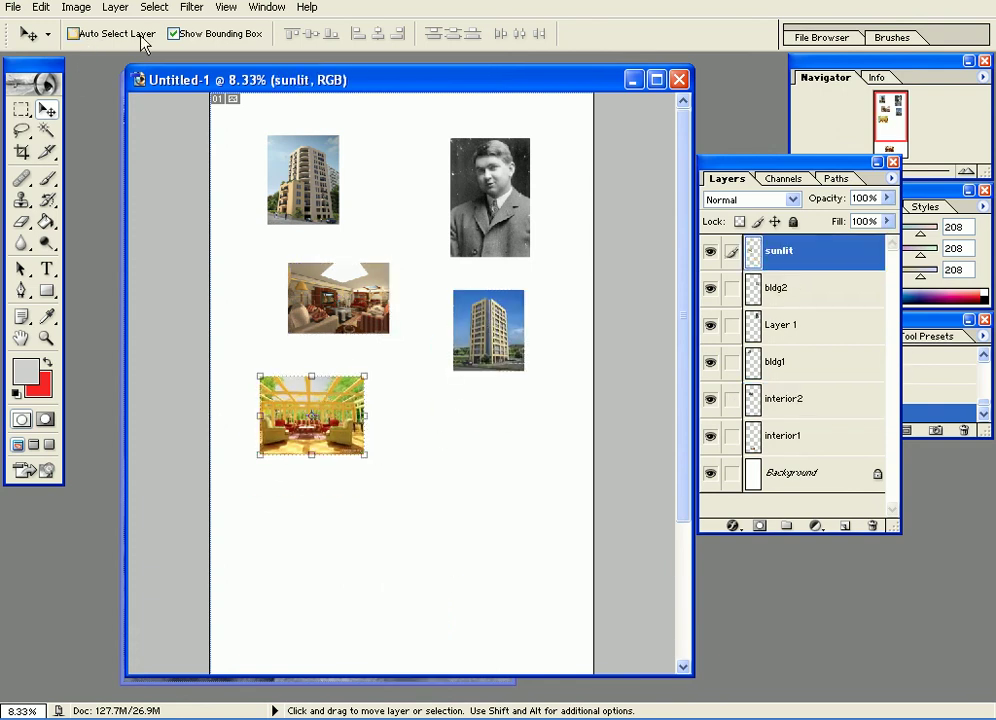
{"action": "left_click", "coordinate": [201, 35]}
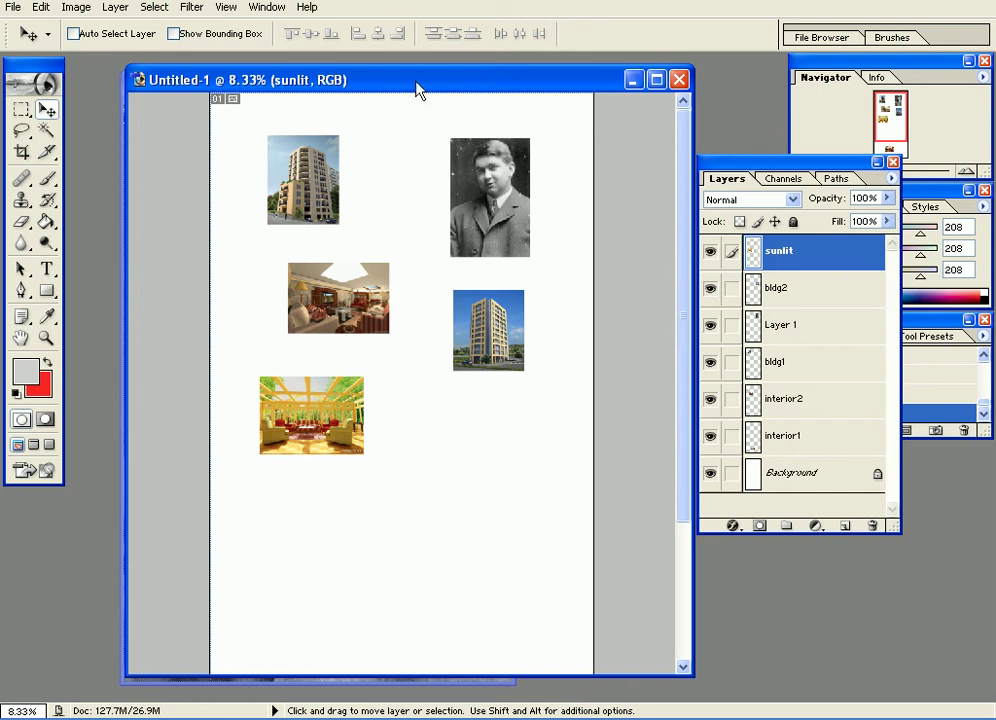
{"action": "left_click_drag", "start_coordinate": [418, 90], "coordinate": [418, 100]}
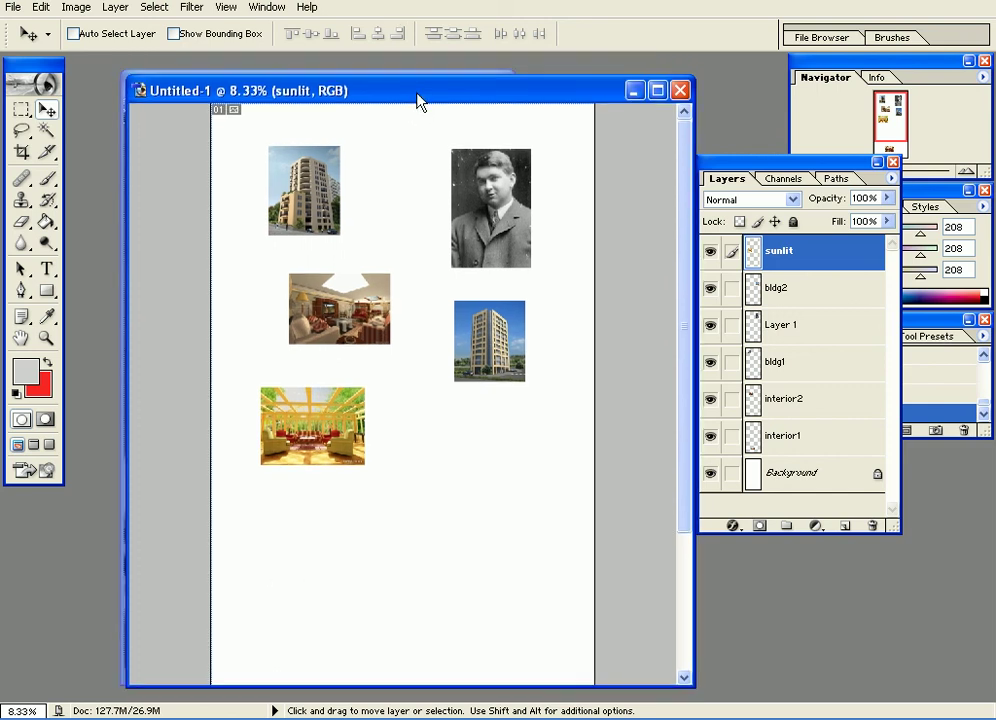
- Review the size, resolution and colour mode settings for a new document and cancel without creating one
{"action": "left_click", "coordinate": [13, 7]}
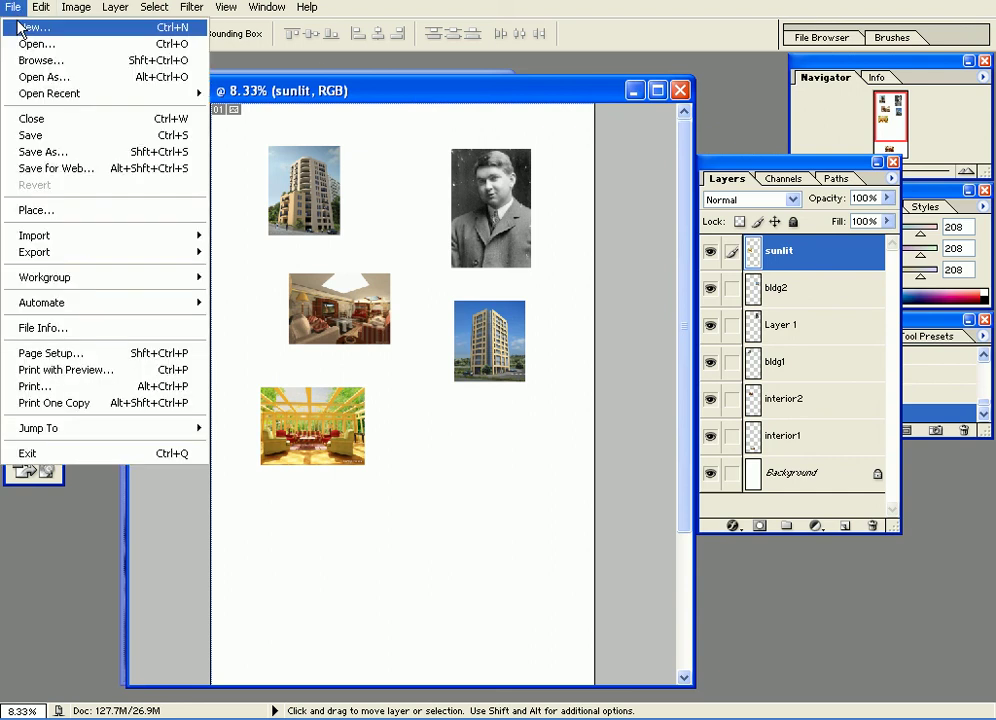
{"action": "left_click", "coordinate": [25, 27]}
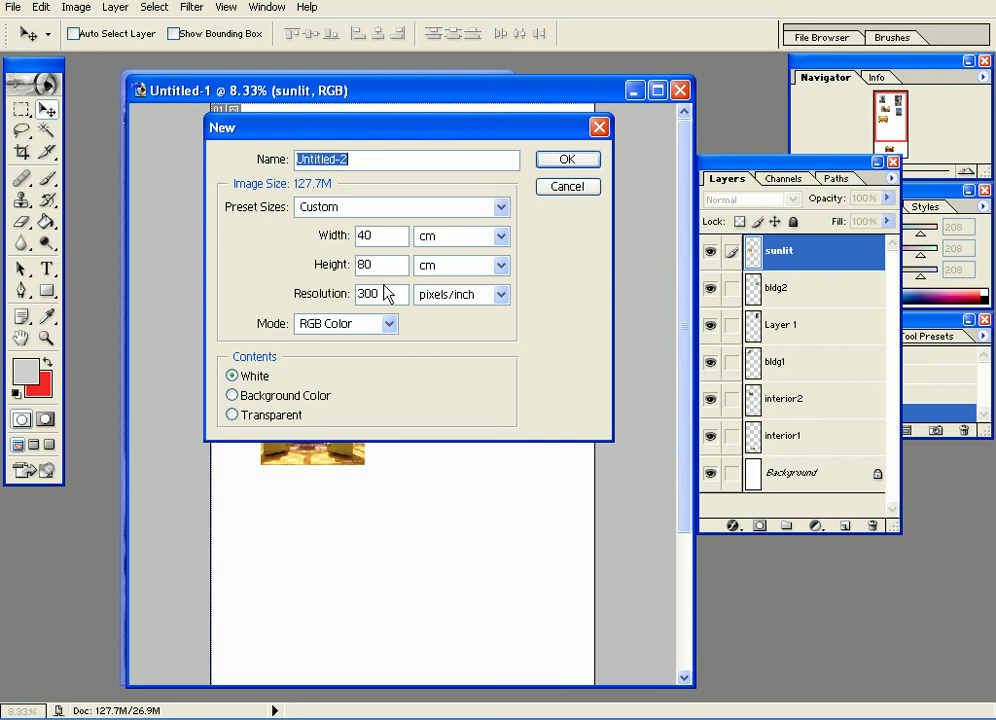
{"action": "left_click", "coordinate": [563, 189]}
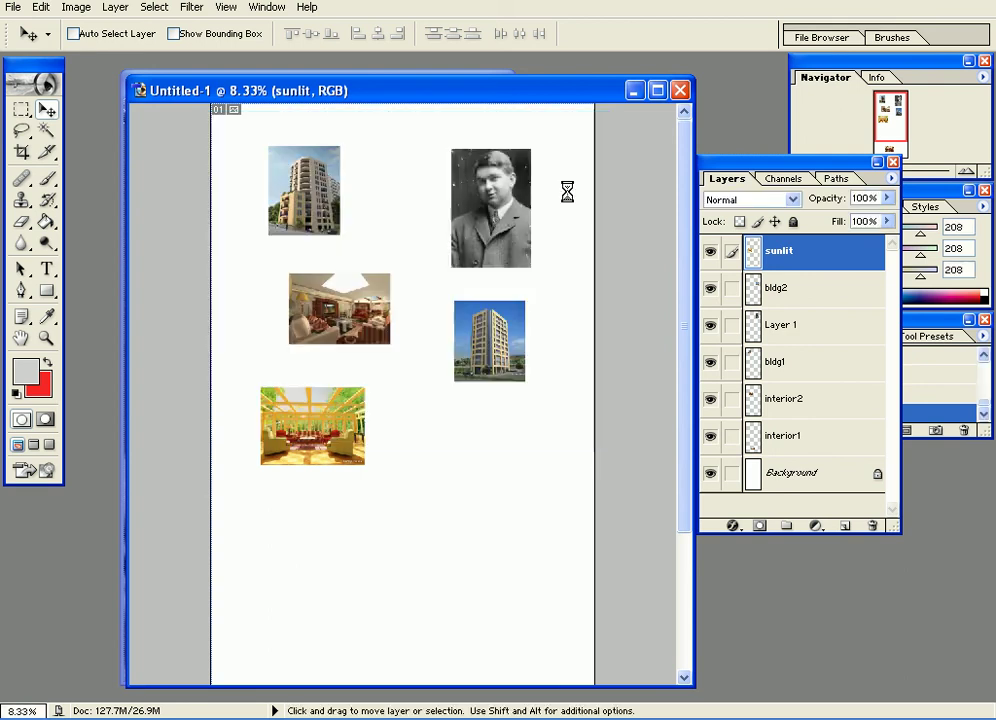